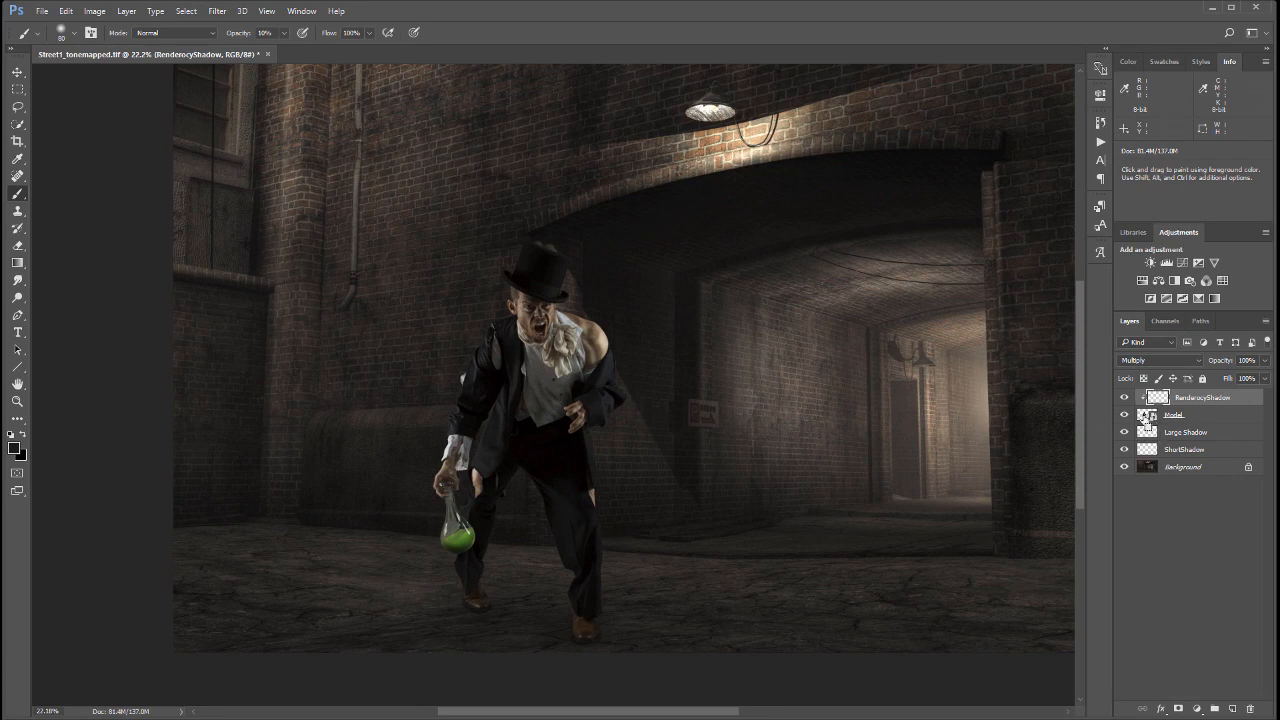
- Load the Model layer's outline as a selection and add a new layer named Drop Shadow directly above the Background
{"action": "left_click", "coordinate": [1146, 416], "text": "ctrl"}
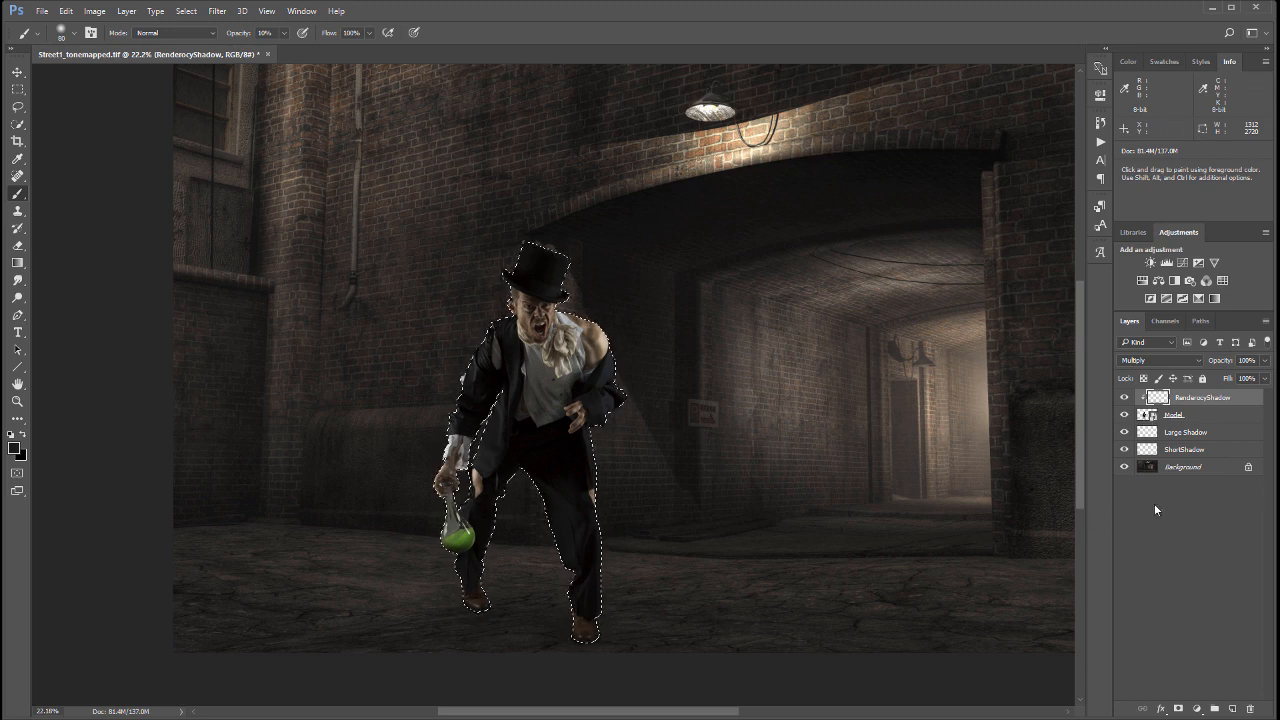
{"action": "left_click", "coordinate": [1232, 709]}
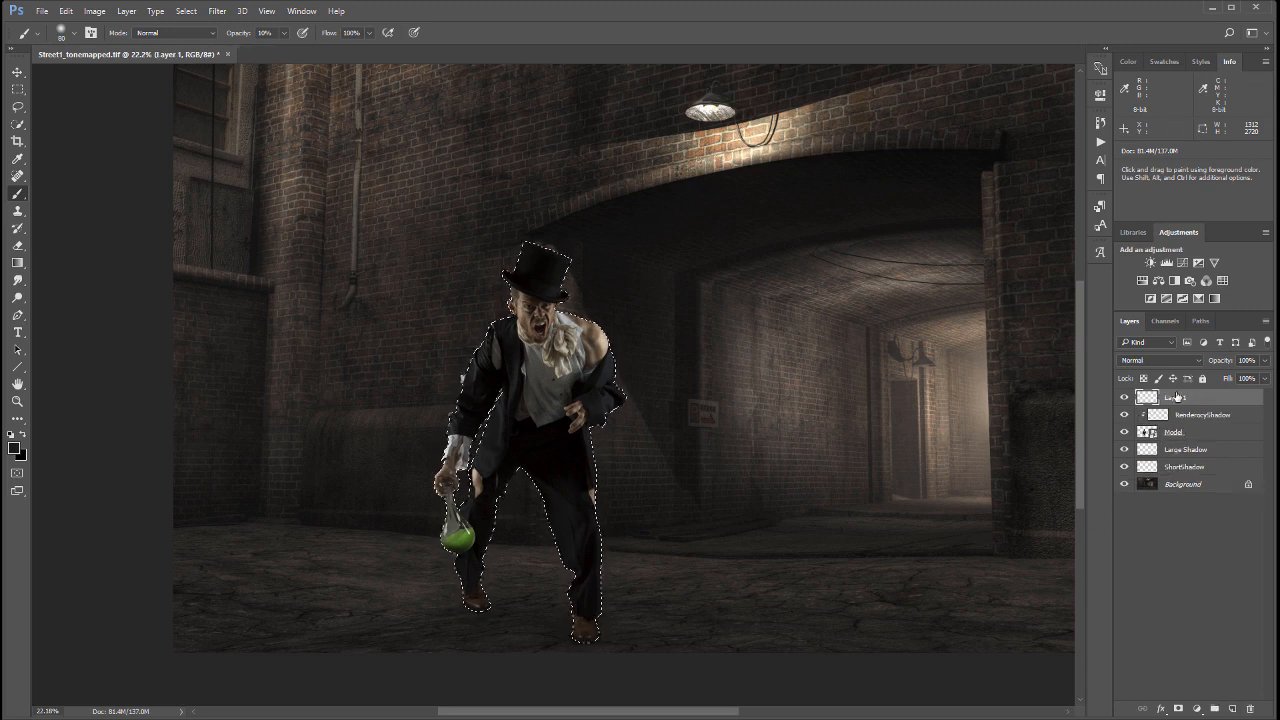
{"action": "left_click_drag", "start_coordinate": [1180, 402], "coordinate": [1195, 472]}
{"action": "double_click", "coordinate": [1183, 468]}
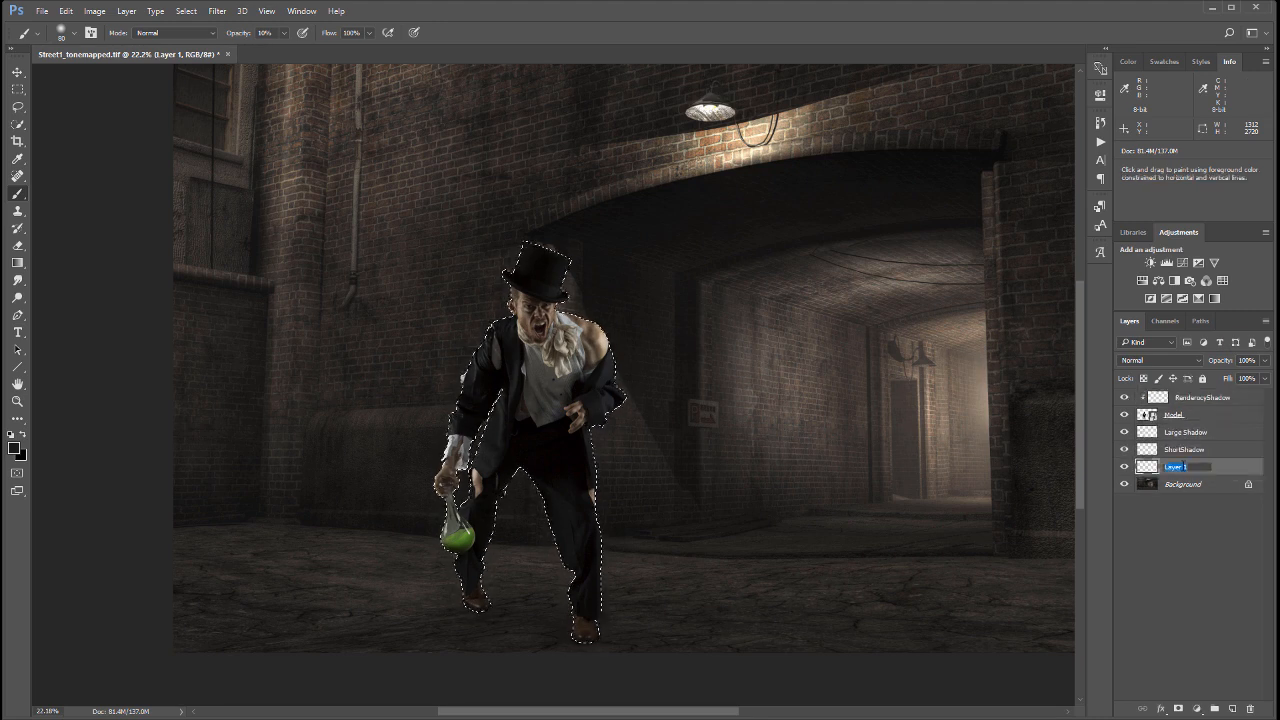
{"action": "type", "text": "C"}
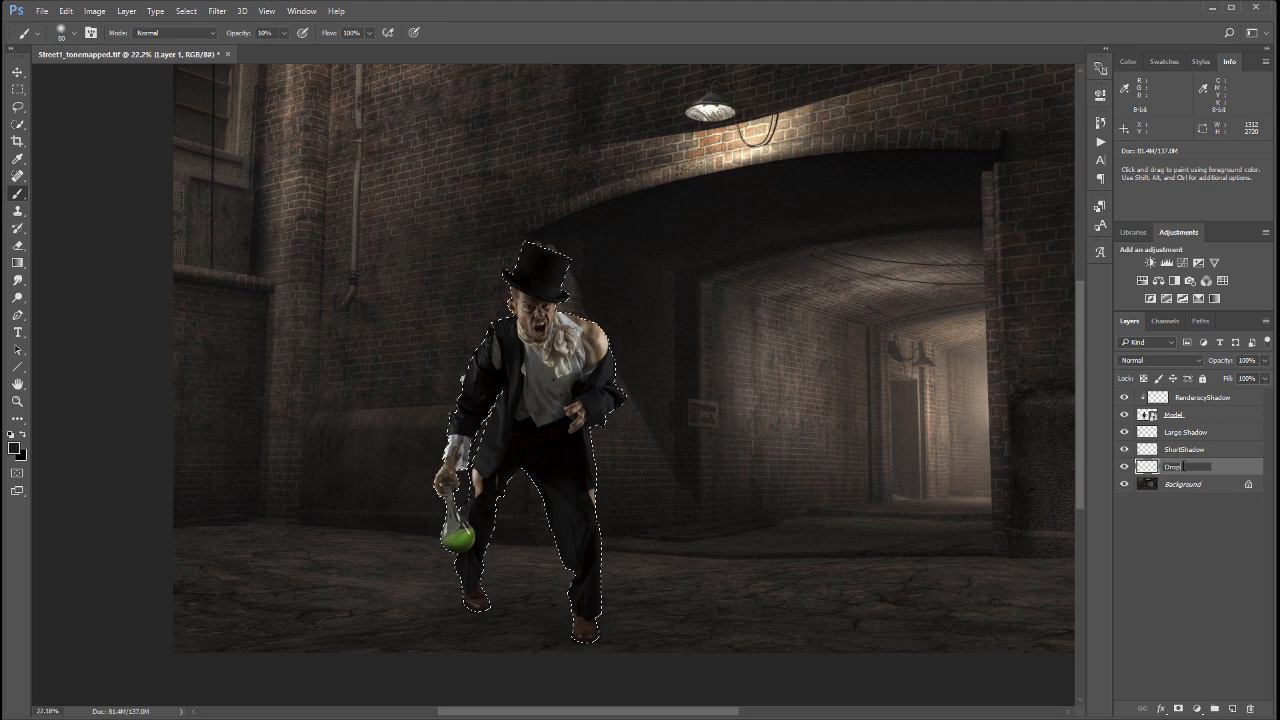
{"action": "type", "text": "rop Shadow"}
{"action": "key", "text": "Return"}
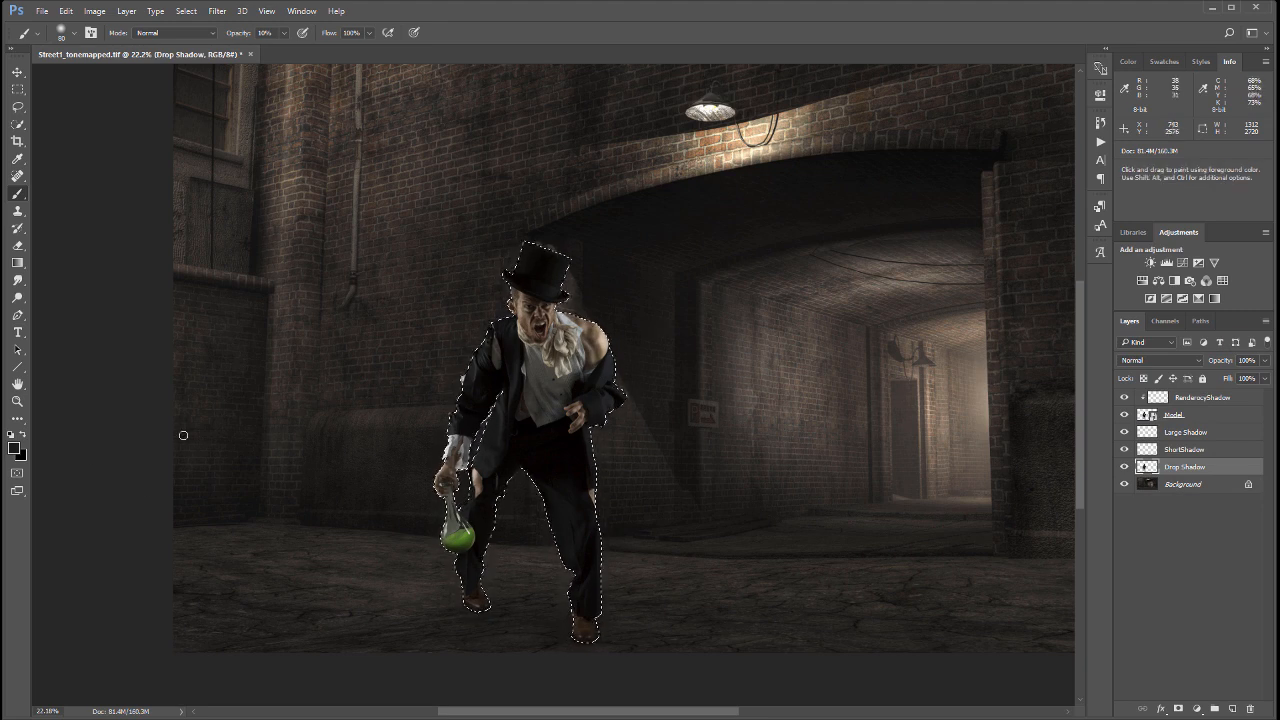
- Fill the man-shaped selection with black on the Drop Shadow layer
{"action": "left_click", "coordinate": [65, 11]}
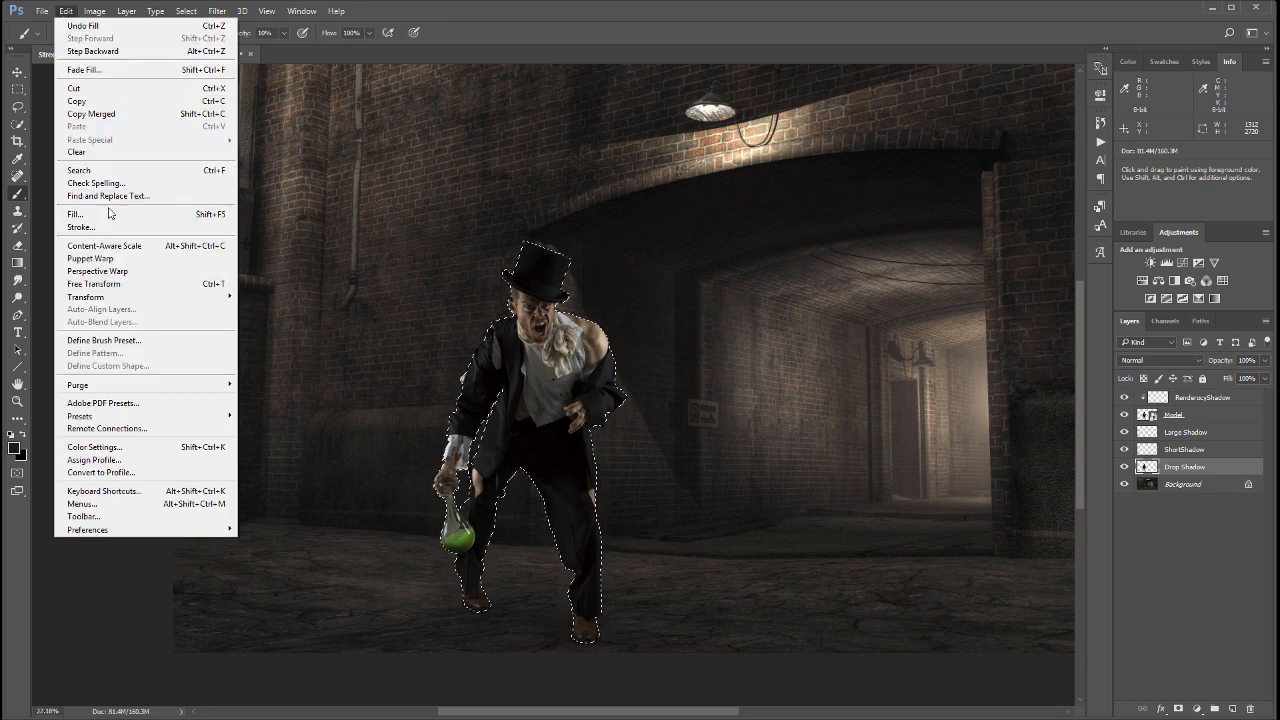
{"action": "left_click", "coordinate": [125, 214]}
{"action": "left_click", "coordinate": [866, 244]}
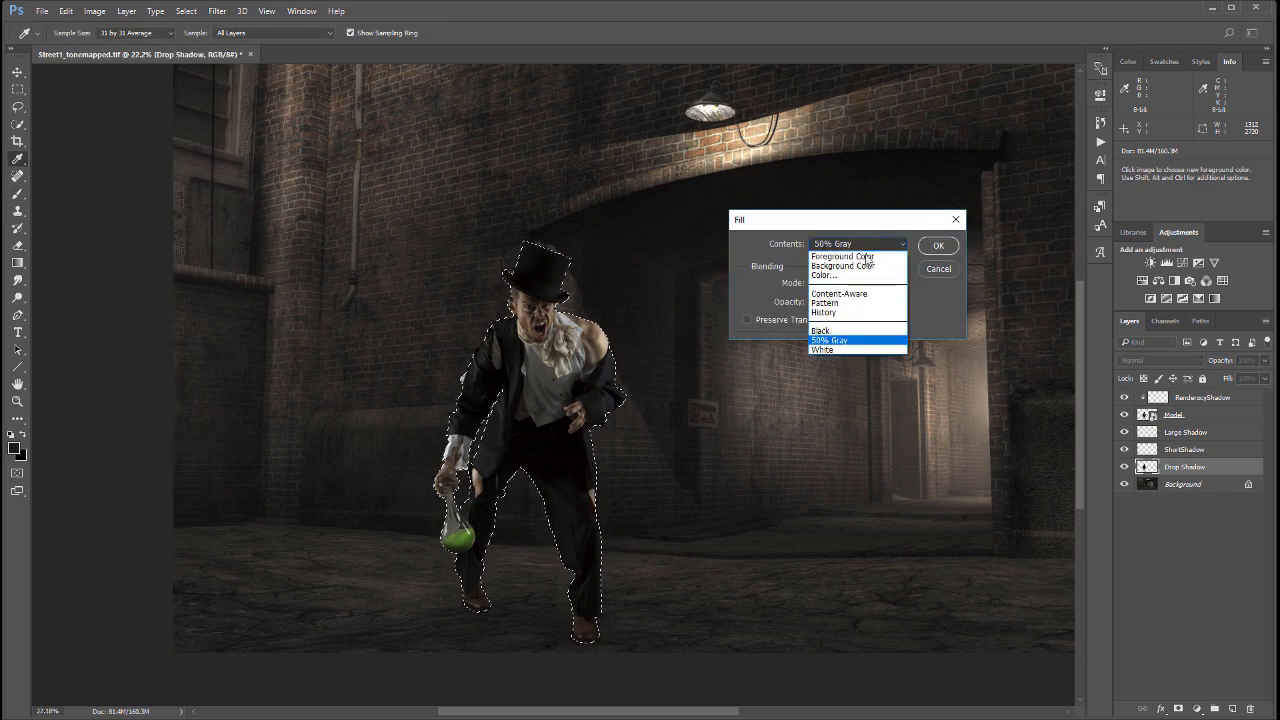
{"action": "left_click", "coordinate": [834, 331]}
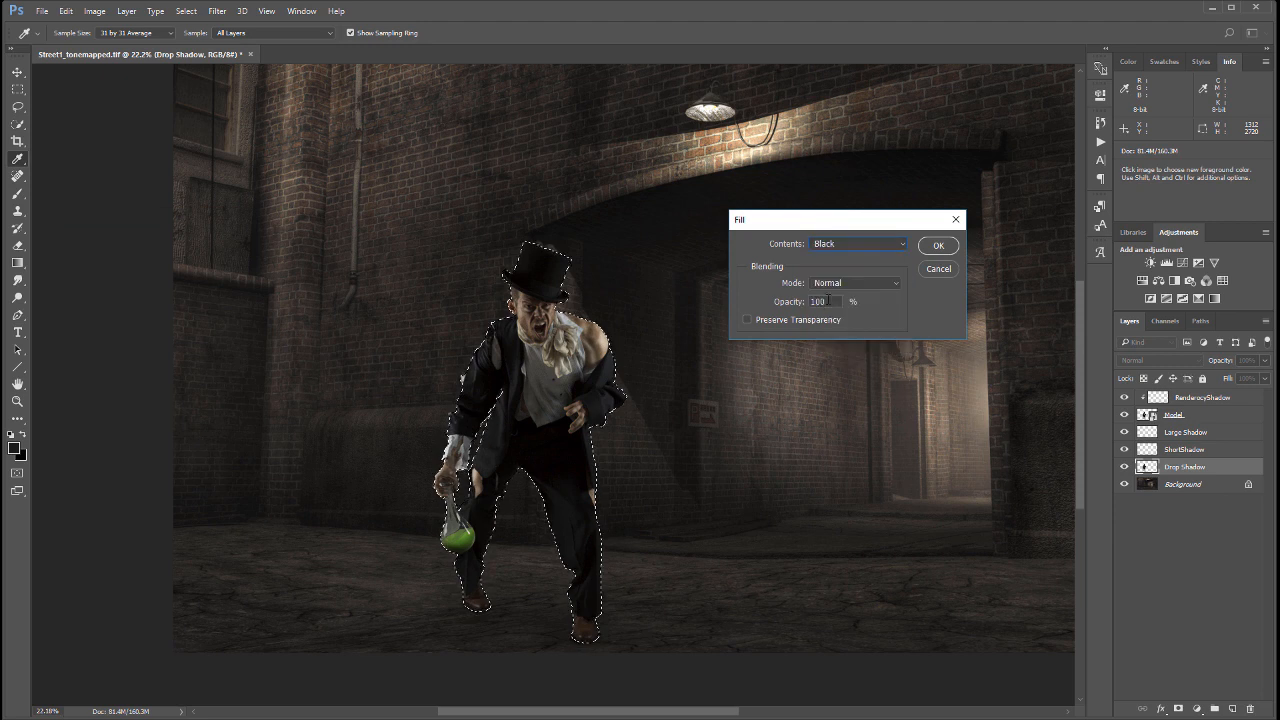
{"action": "left_click", "coordinate": [938, 248]}
{"action": "key", "text": "b"}
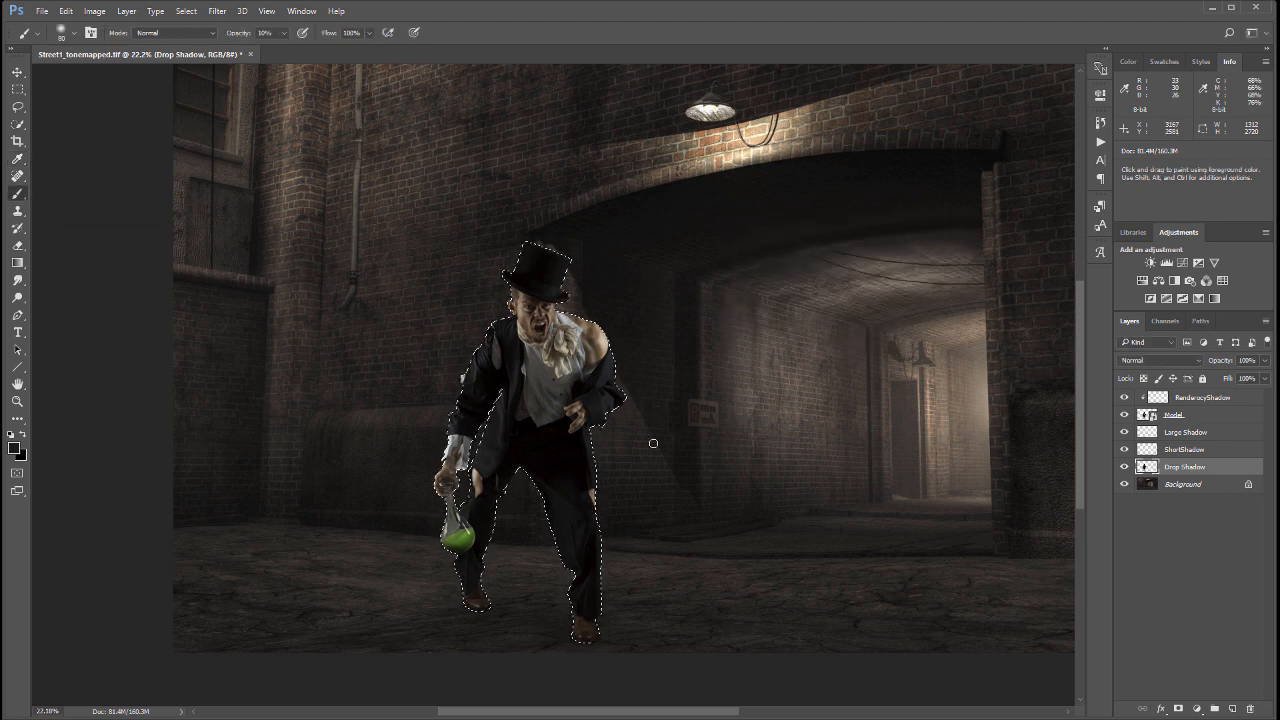
- Check the black silhouette by briefly hiding the Model layer, and clear the selection
{"action": "left_click", "coordinate": [1124, 414]}
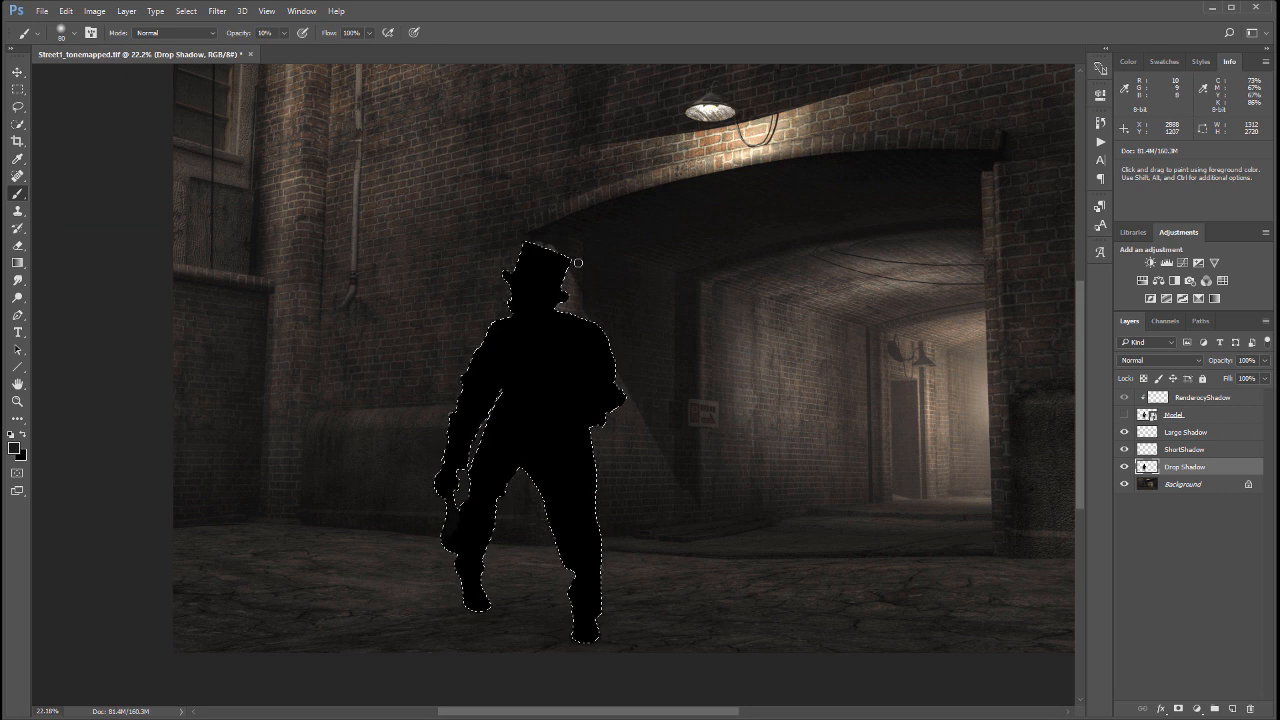
{"action": "left_click", "coordinate": [1124, 414]}
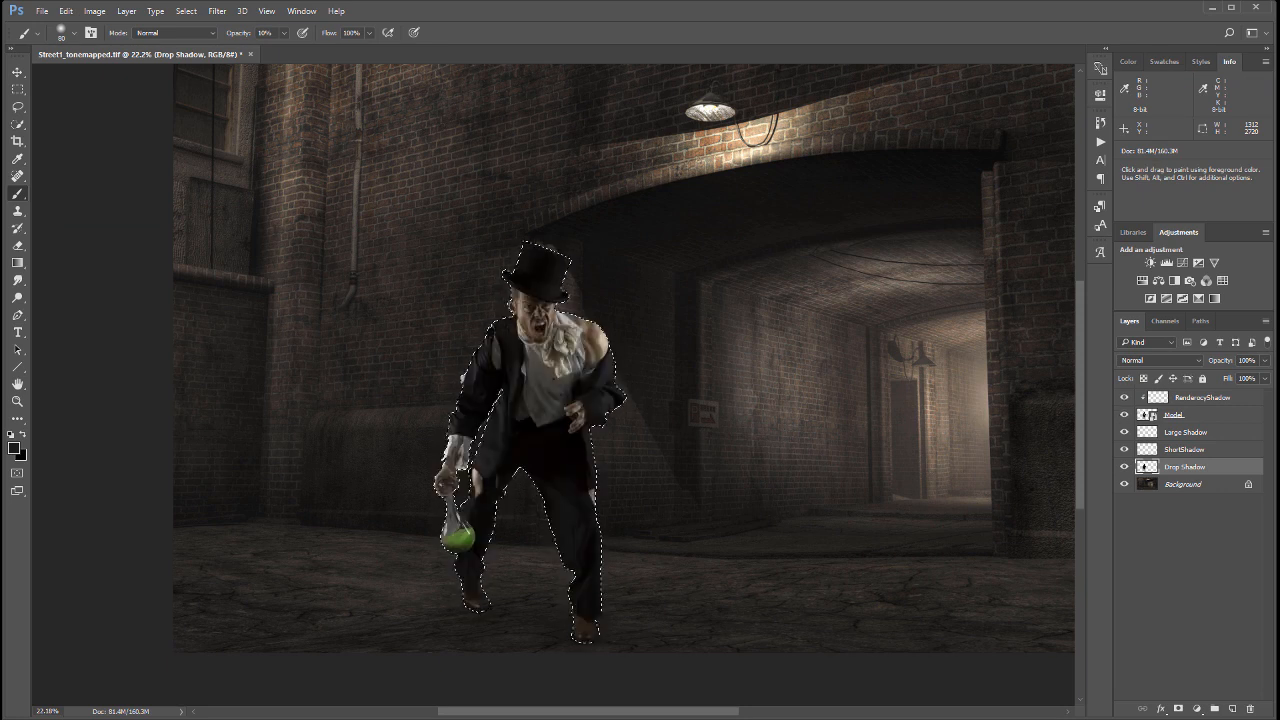
{"action": "key", "text": "ctrl+d"}
{"action": "key", "text": "ctrl+shift+d"}
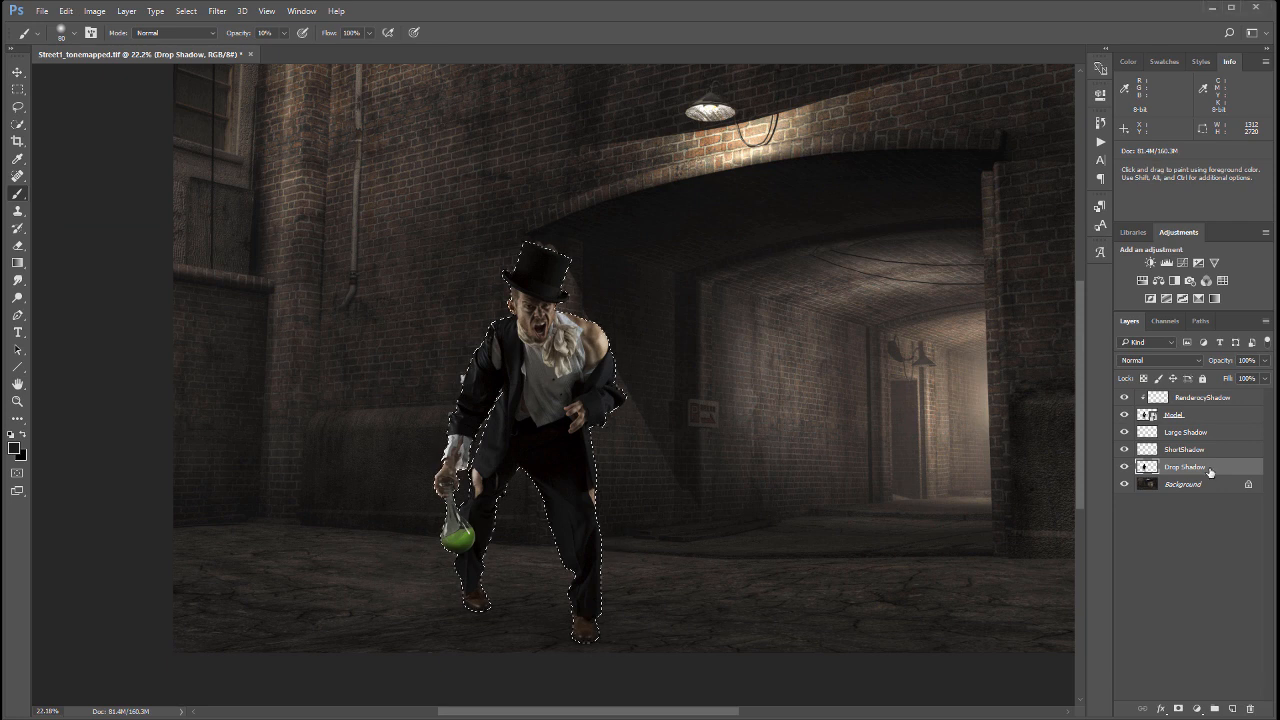
{"action": "left_click", "coordinate": [17, 90]}
{"action": "left_click", "coordinate": [107, 112]}
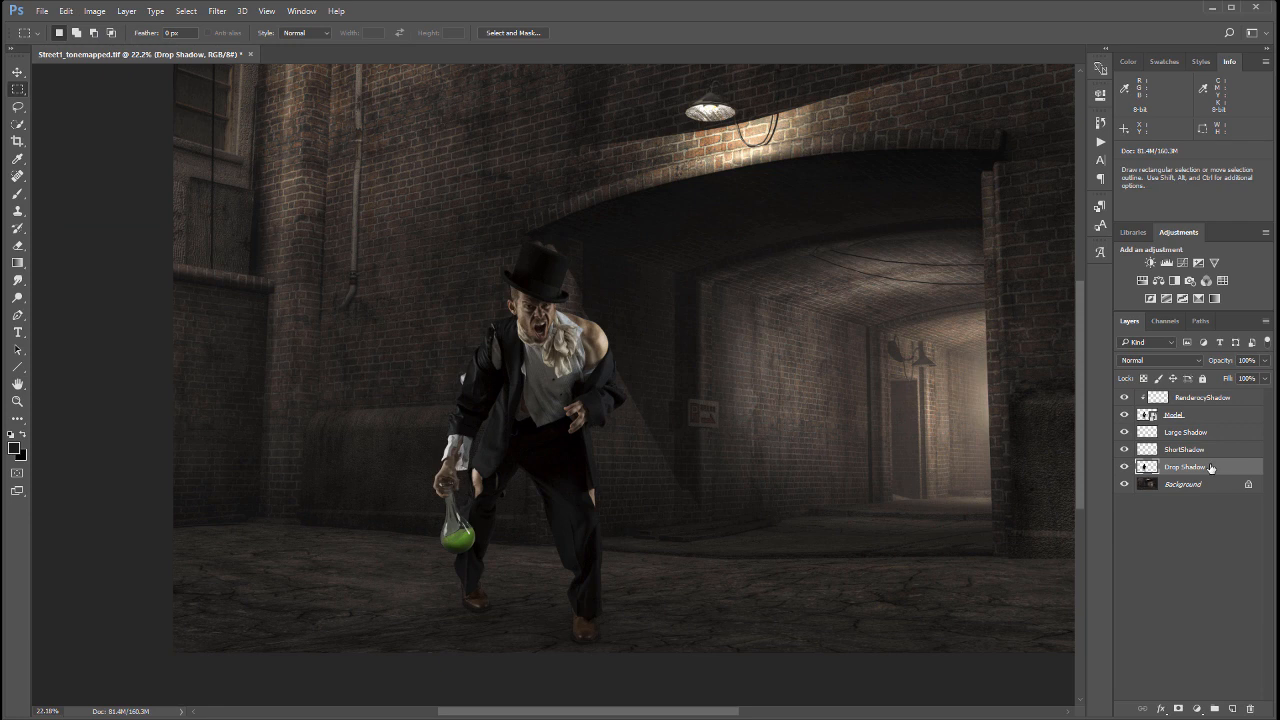
- Duplicate the Drop Shadow layer as a hidden backup named Drop Shadow back
{"action": "left_click_drag", "start_coordinate": [1211, 467], "coordinate": [1232, 708]}
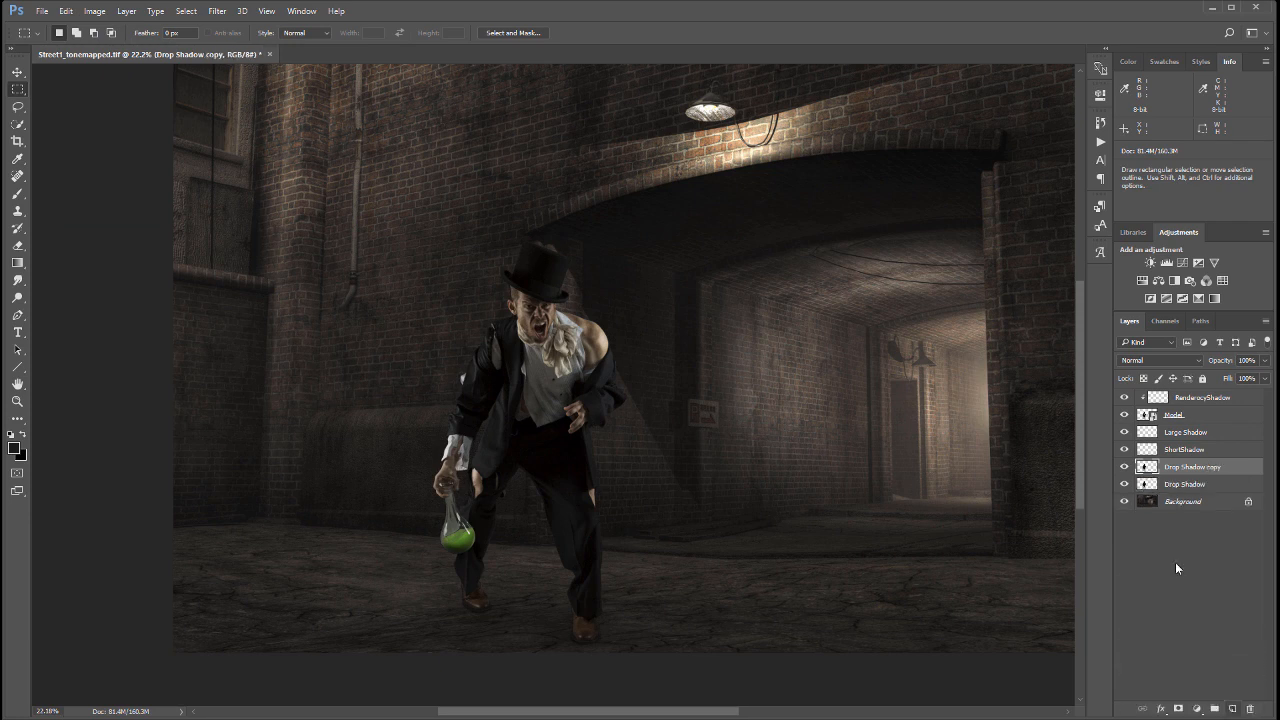
{"action": "double_click", "coordinate": [1210, 468]}
{"action": "left_click", "coordinate": [1212, 466]}
{"action": "type", "text": "back"}
{"action": "key", "text": "Return"}
{"action": "left_click", "coordinate": [1123, 467]}
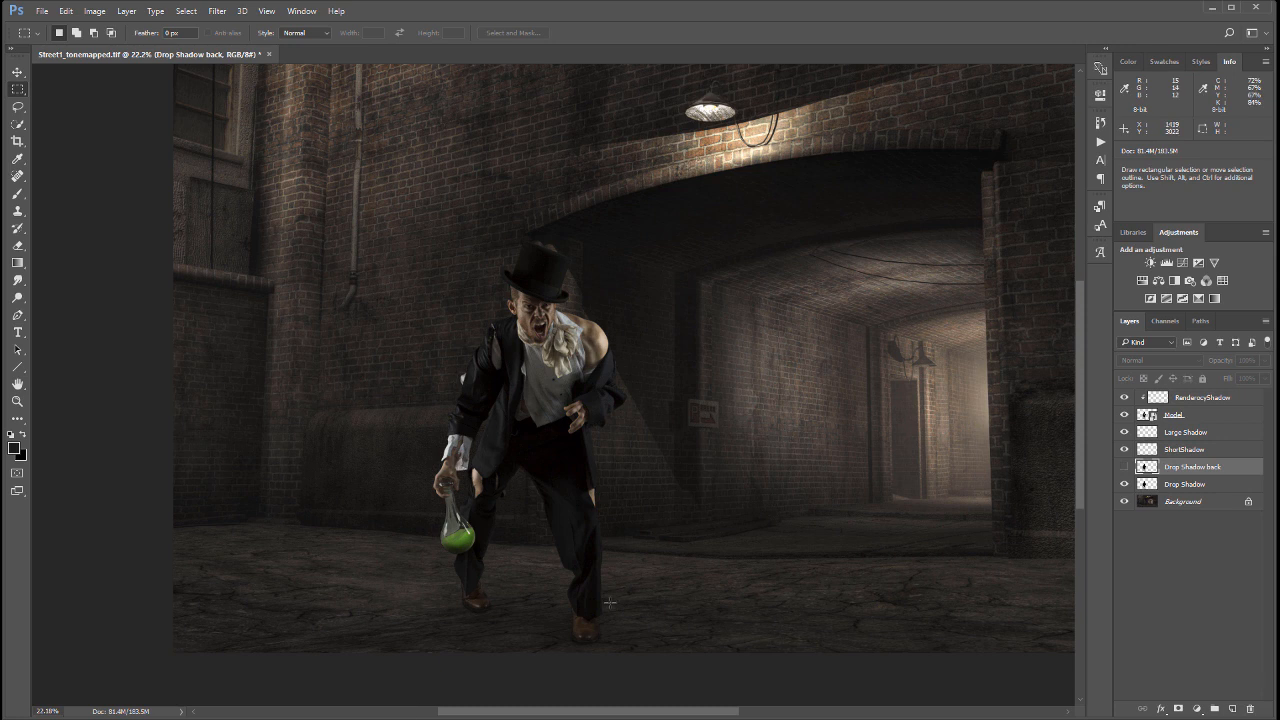
- Flip the silhouette on the original Drop Shadow layer vertically
{"action": "left_click", "coordinate": [1195, 489]}
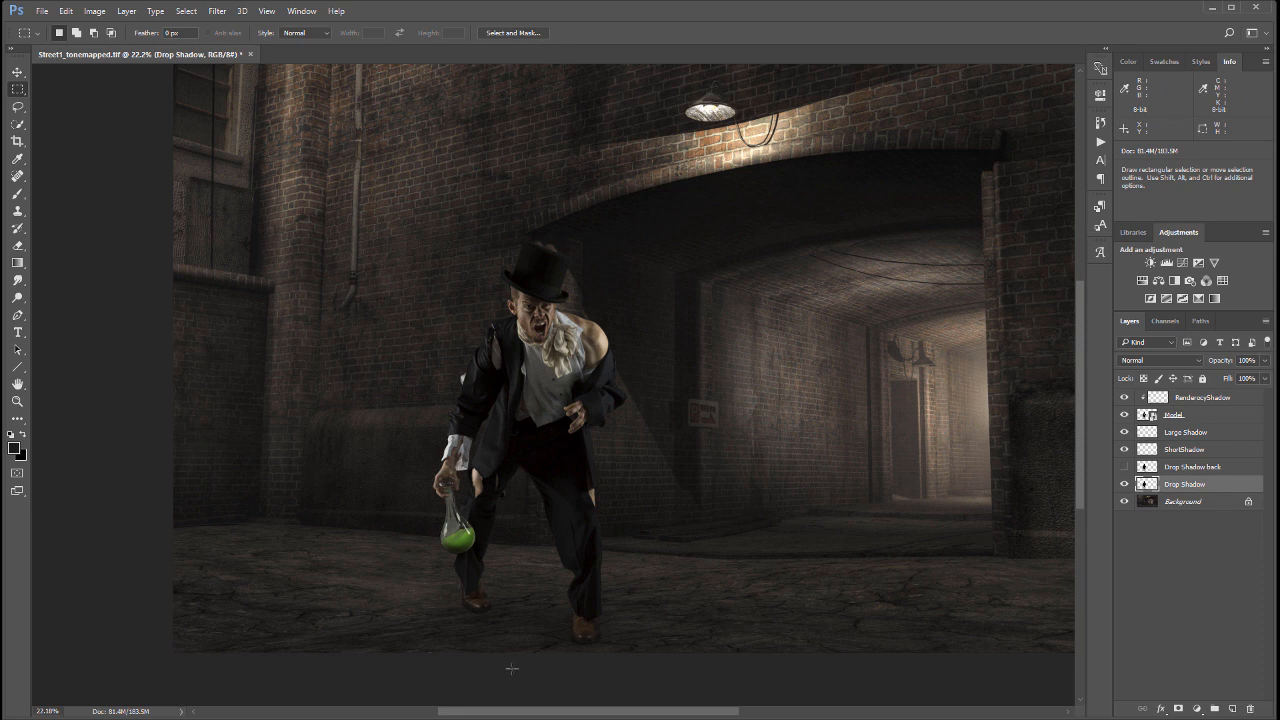
{"action": "left_click", "coordinate": [67, 11]}
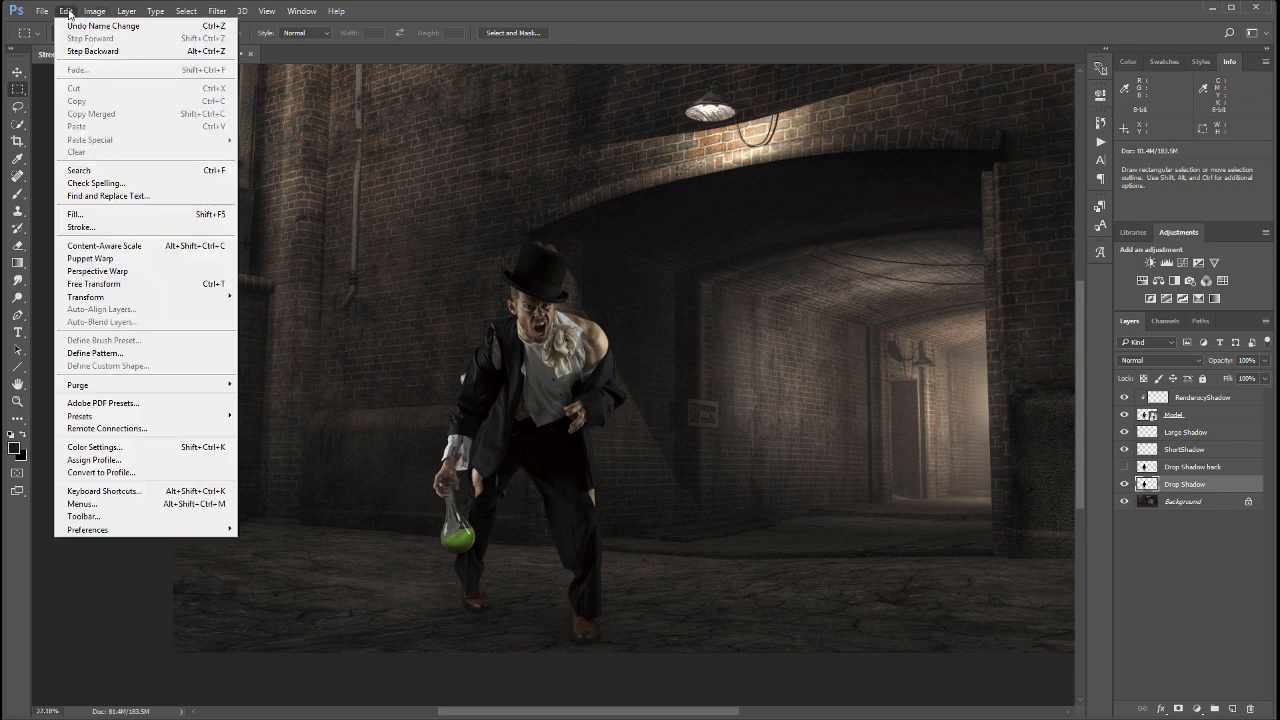
{"action": "mouse_move", "coordinate": [175, 297]}
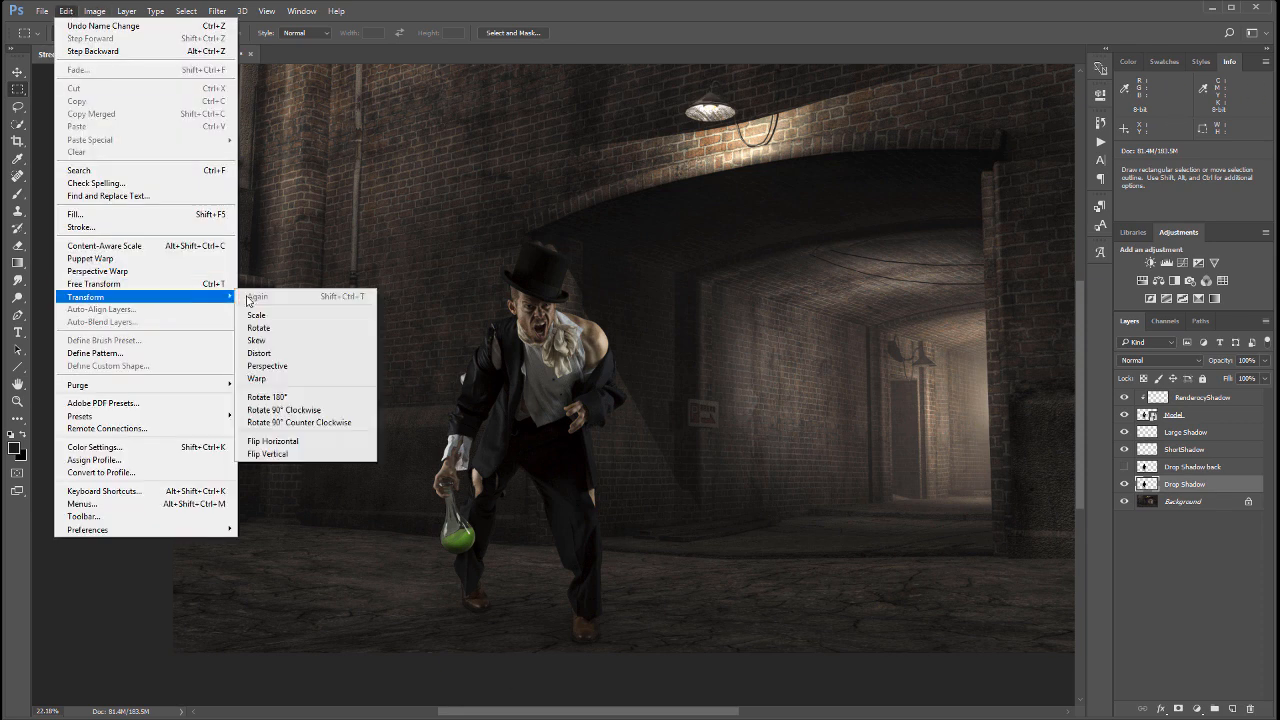
{"action": "left_click", "coordinate": [322, 453]}
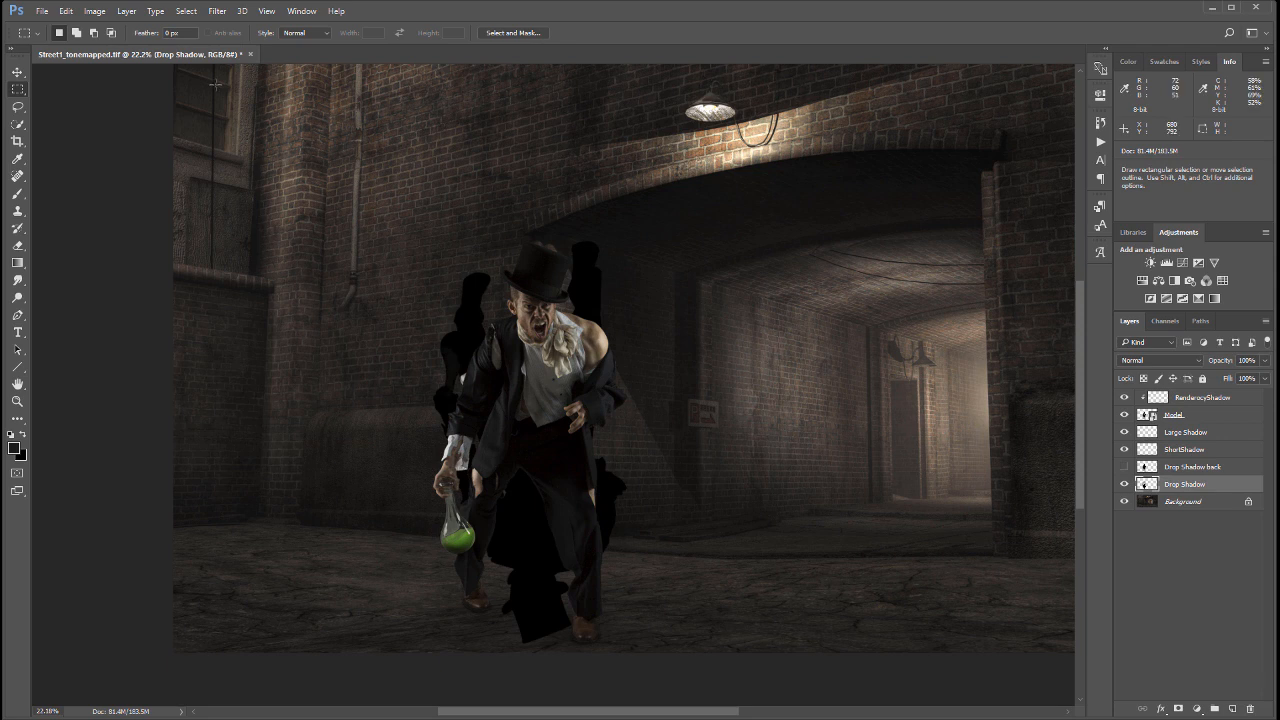
- Move the flipped silhouette down below the man until its foot meets his front shoe
{"action": "left_click", "coordinate": [18, 72]}
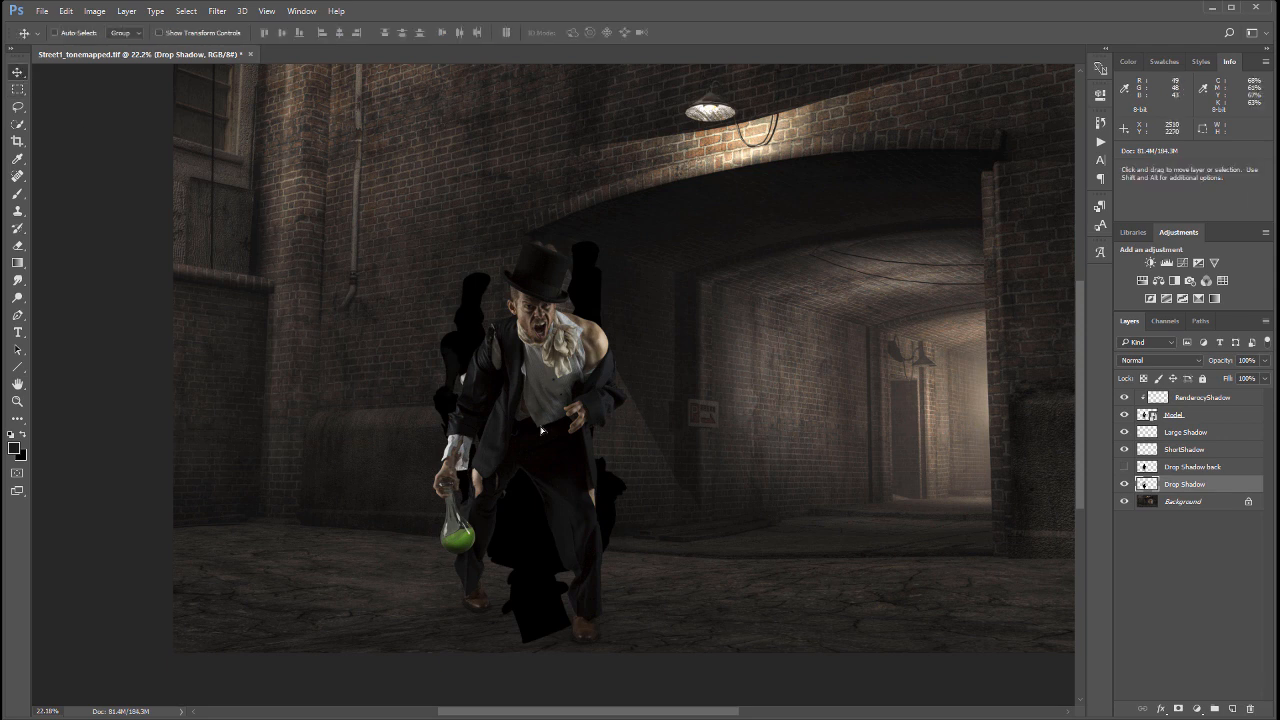
{"action": "left_click_drag", "start_coordinate": [590, 304], "coordinate": [579, 678]}
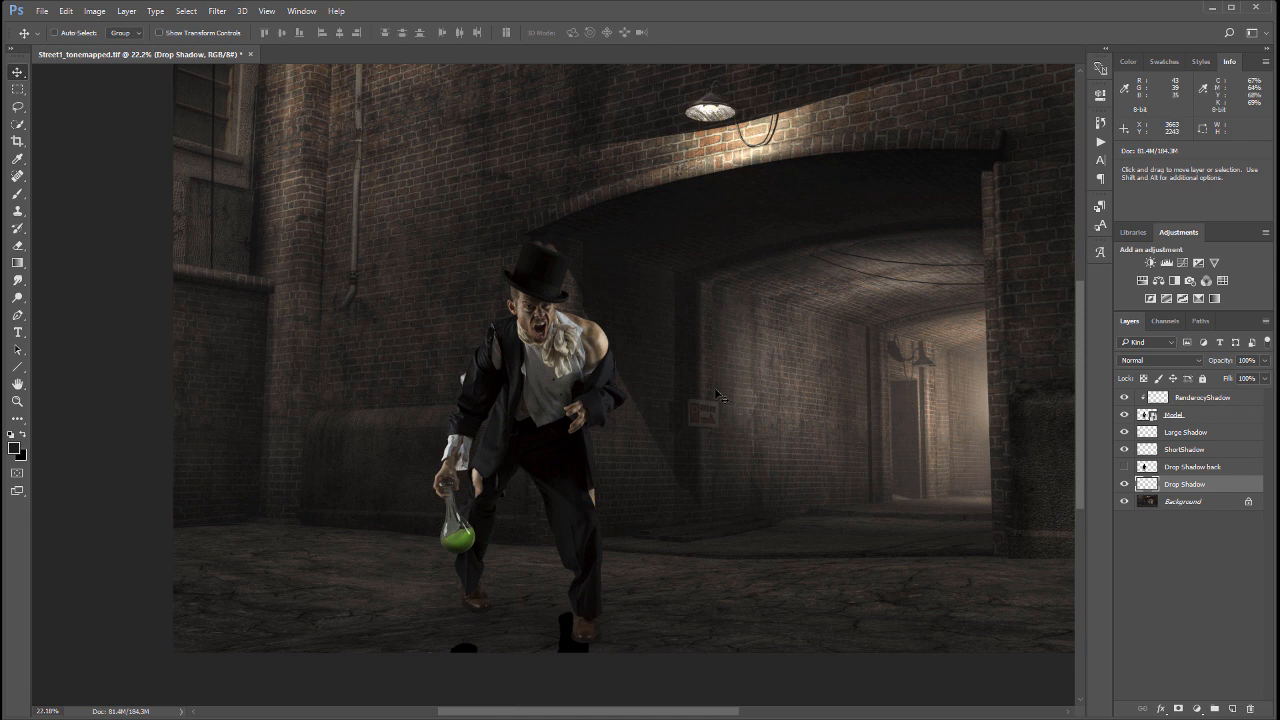
{"action": "scroll", "coordinate": [716, 393], "scroll_direction": "down", "scroll_amount": 2}
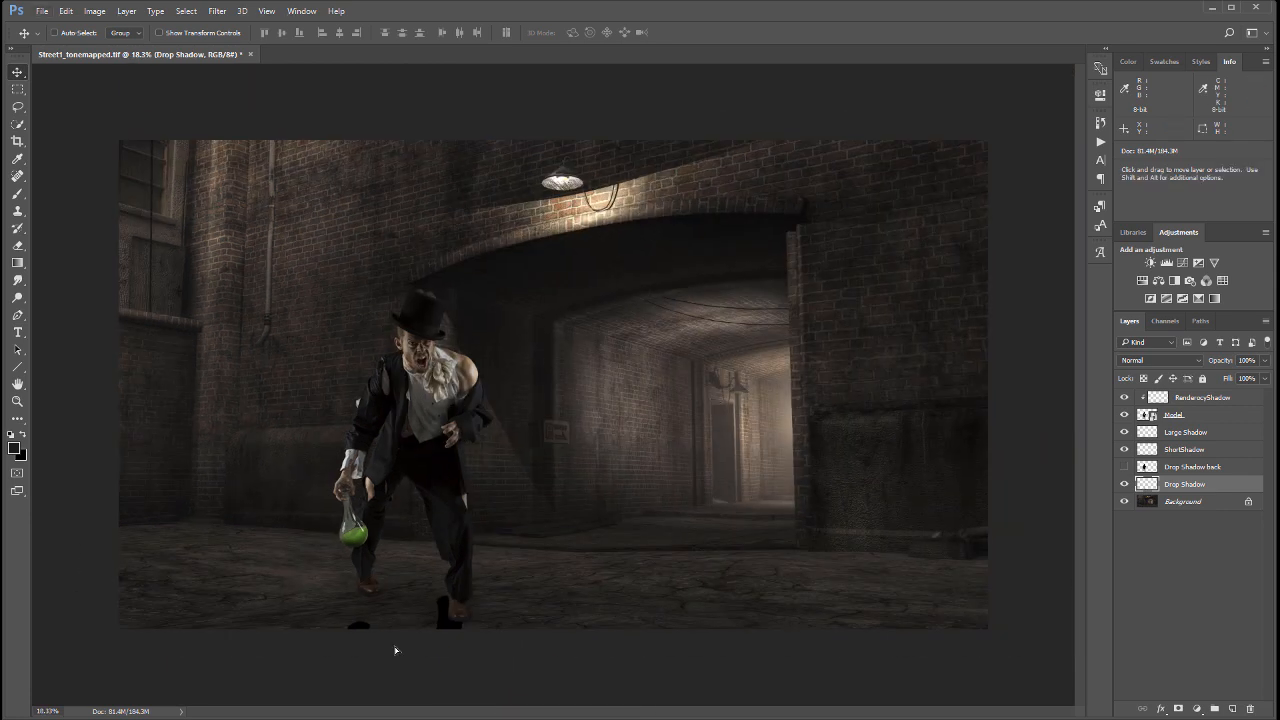
{"action": "mouse_move", "coordinate": [395, 650]}
{"action": "left_mouse_down"}
{"action": "mouse_move", "coordinate": [389, 617]}
{"action": "mouse_move", "coordinate": [400, 629]}
{"action": "mouse_move", "coordinate": [406, 616]}
{"action": "mouse_move", "coordinate": [407, 667]}
{"action": "left_mouse_up"}
- Puppet-warp the flipped silhouette with pins, pulling its other foot up to the man's rear shoe and slanting the legs
{"action": "left_click", "coordinate": [65, 11]}
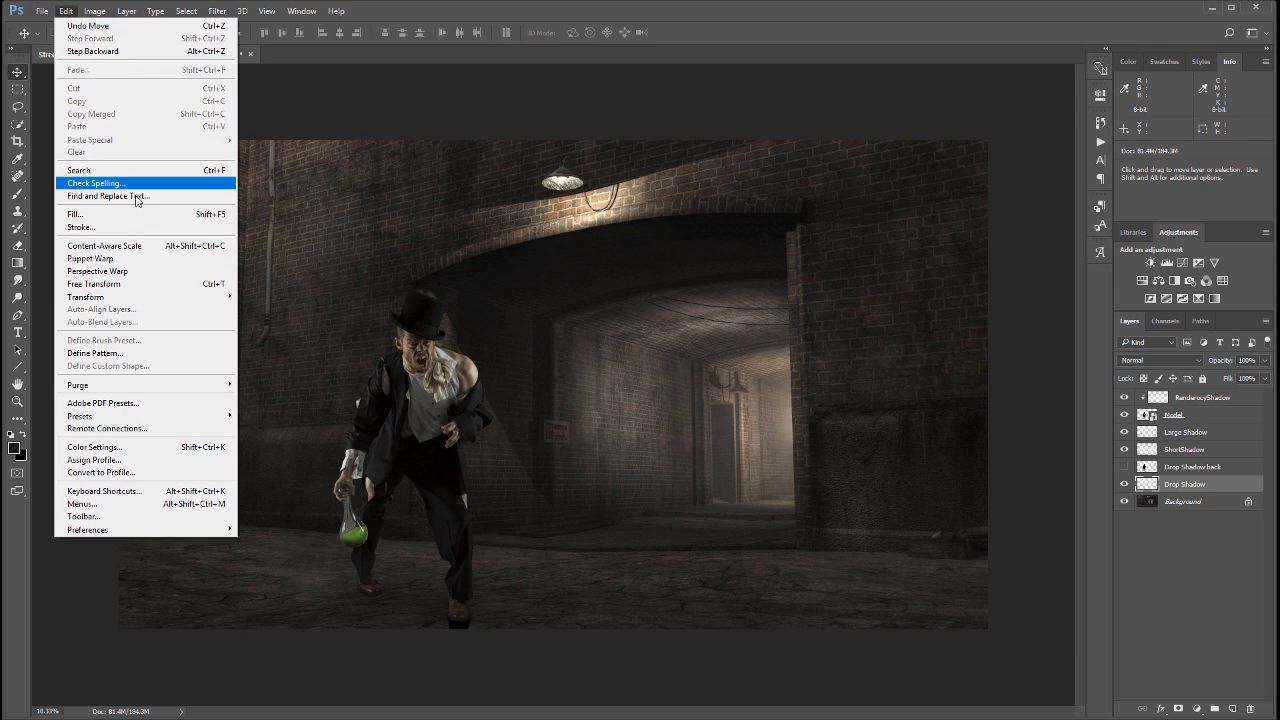
{"action": "left_click", "coordinate": [125, 259]}
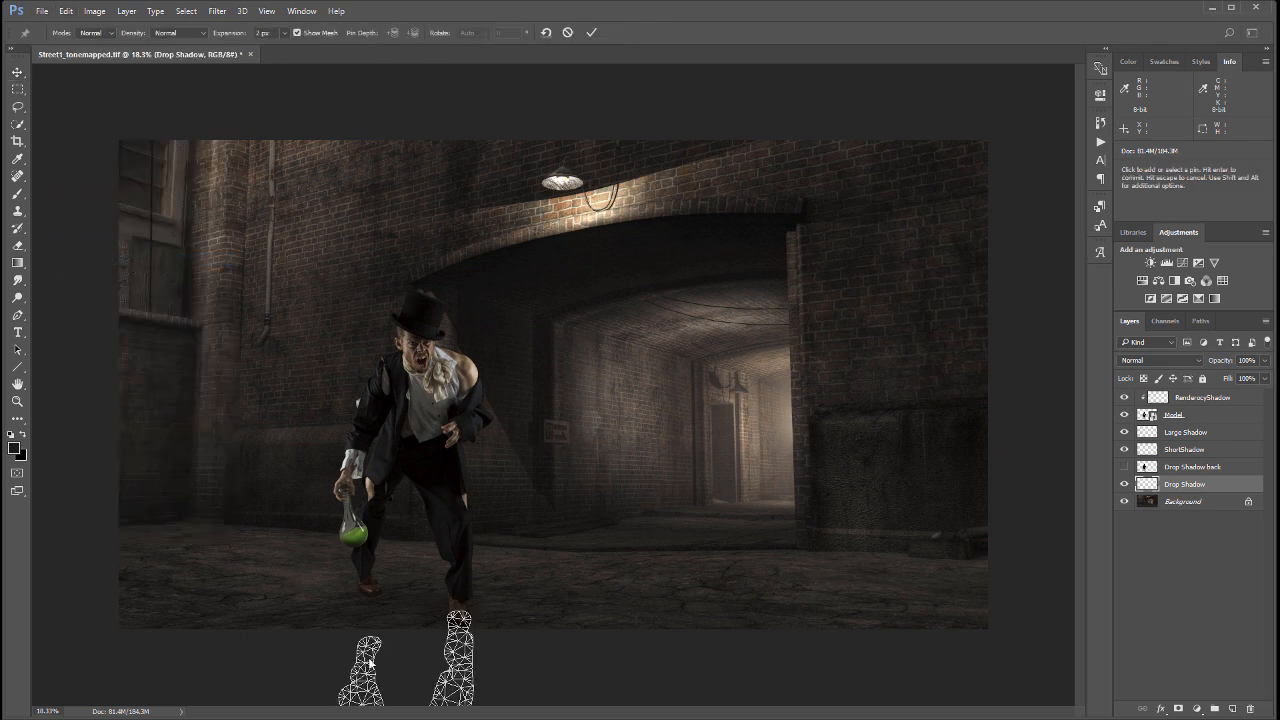
{"action": "left_click", "coordinate": [370, 661]}
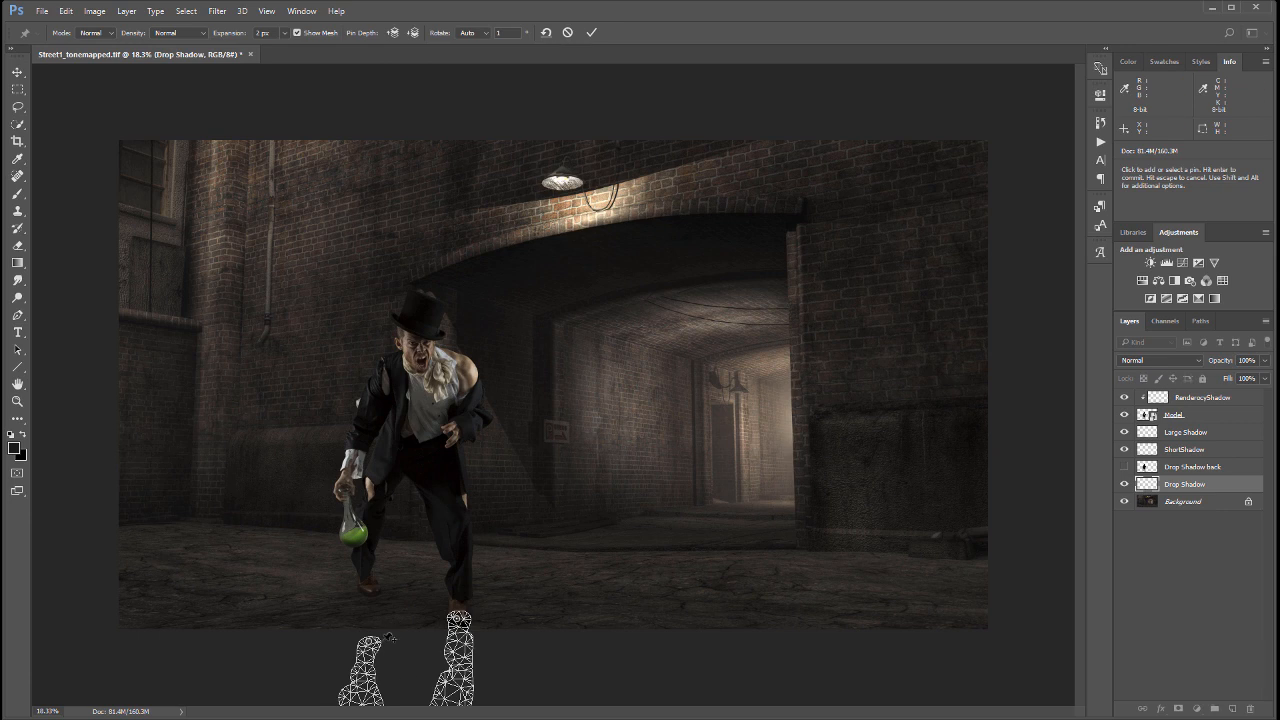
{"action": "left_click_drag", "start_coordinate": [372, 647], "coordinate": [373, 591]}
{"action": "left_click_drag", "start_coordinate": [331, 697], "coordinate": [467, 670]}
{"action": "mouse_move", "coordinate": [372, 587]}
{"action": "left_mouse_down"}
{"action": "mouse_move", "coordinate": [376, 599]}
{"action": "mouse_move", "coordinate": [368, 583]}
{"action": "left_mouse_up"}
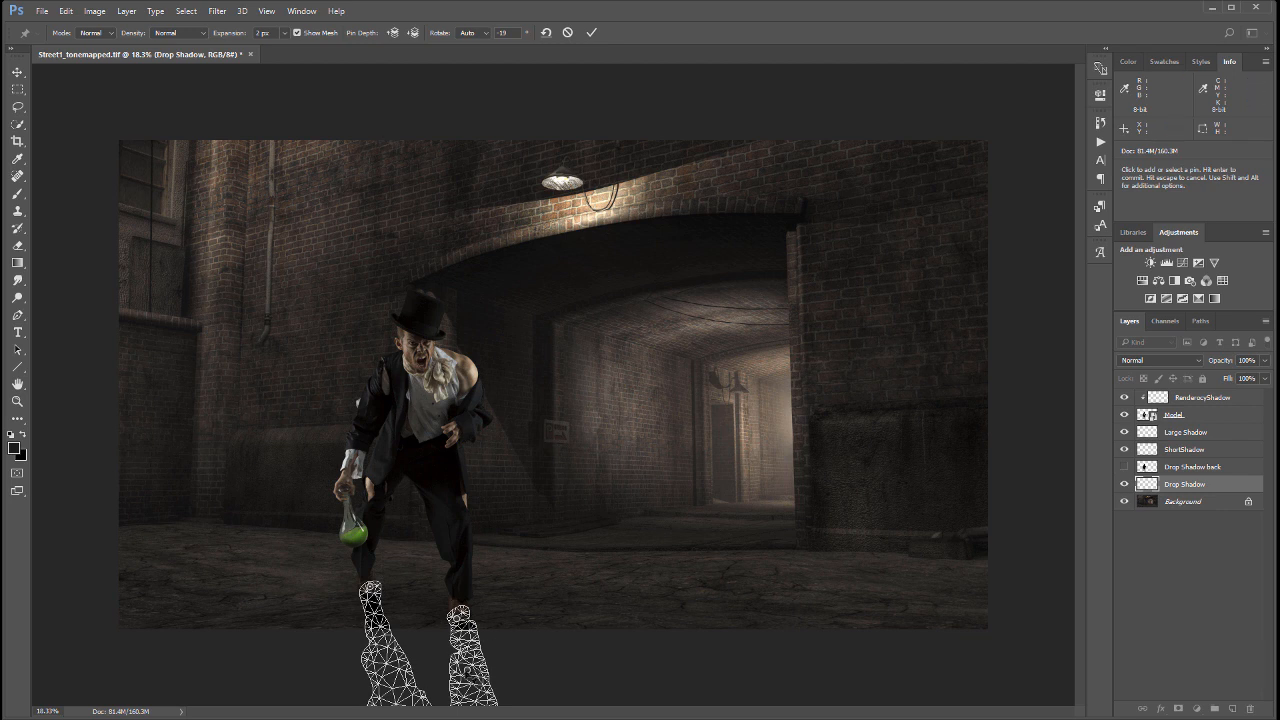
- Refine the leg pins so the shadow runs down from both shoes, and apply the Puppet Warp
{"action": "left_click", "coordinate": [466, 671]}
{"action": "scroll", "coordinate": [480, 560], "scroll_direction": "down", "scroll_amount": 2}
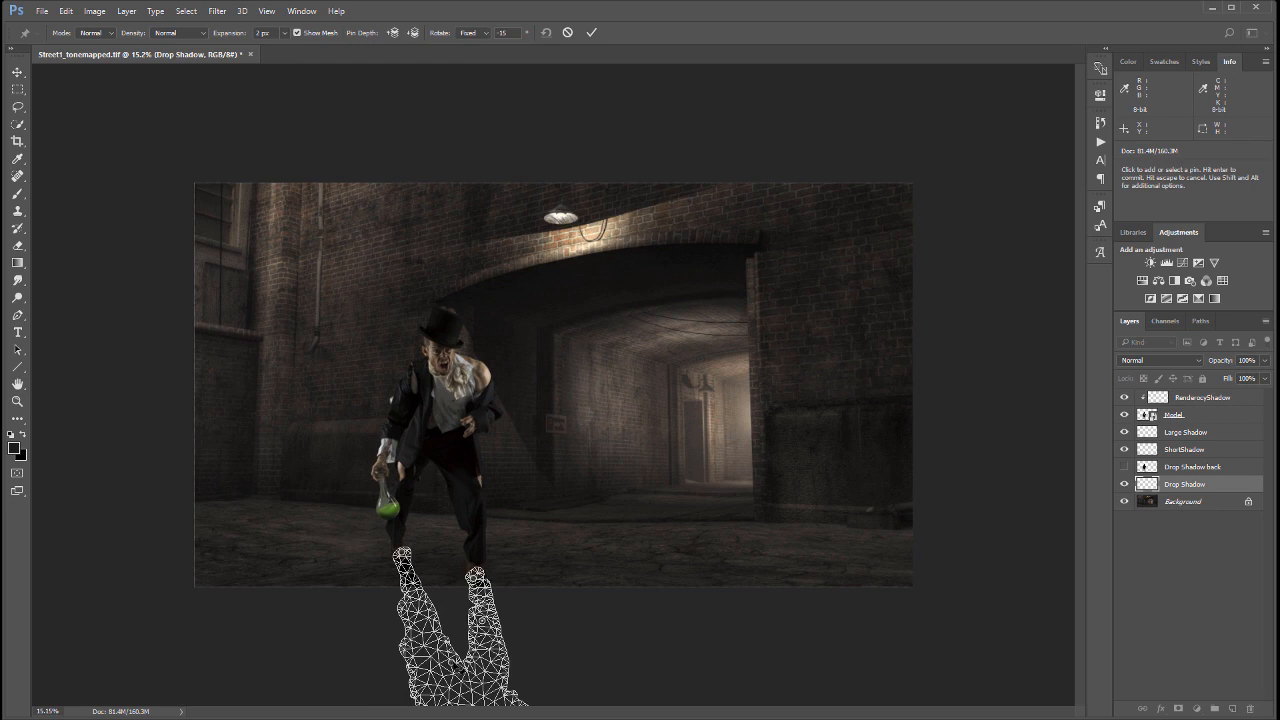
{"action": "left_click_drag", "start_coordinate": [456, 664], "coordinate": [419, 665]}
{"action": "left_click_drag", "start_coordinate": [482, 621], "coordinate": [478, 590]}
{"action": "key", "text": "Return"}
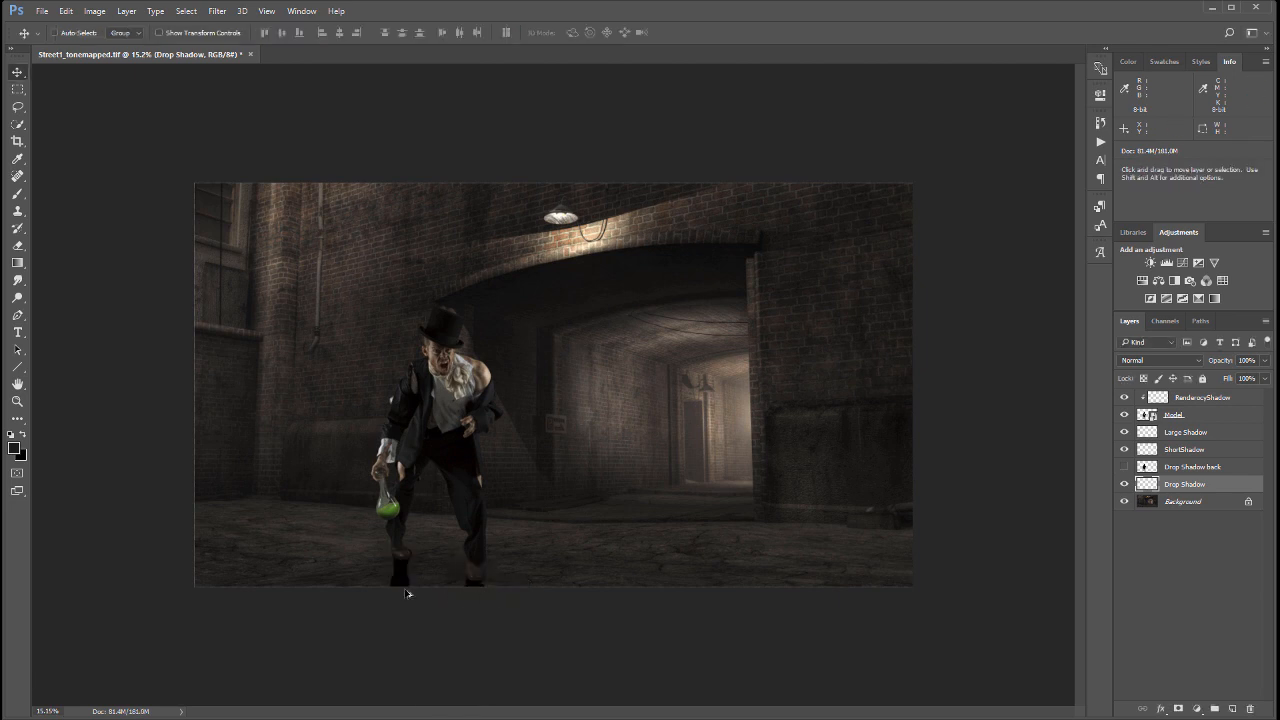
- Try Soft Light on the Drop Shadow layer, and settle on the Multiply blend mode
{"action": "scroll", "coordinate": [406, 648], "scroll_direction": "up", "scroll_amount": 8}
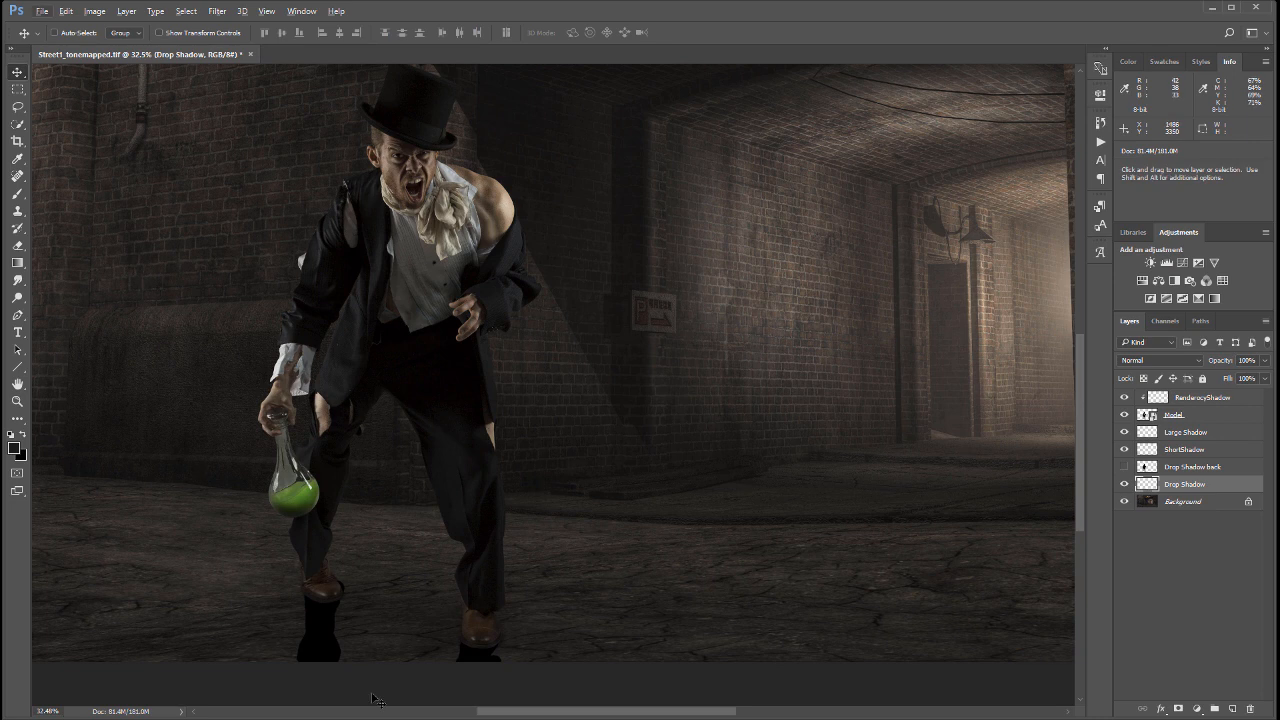
{"action": "left_click", "coordinate": [1185, 362]}
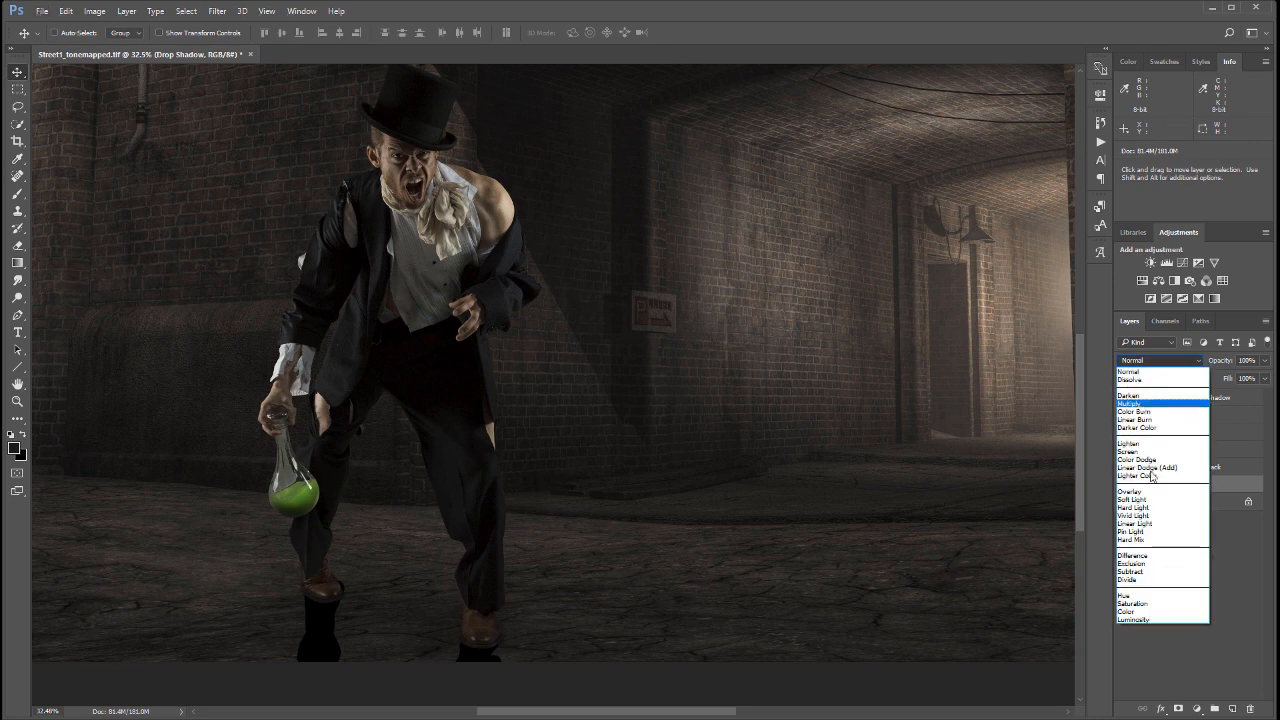
{"action": "left_click", "coordinate": [1135, 499]}
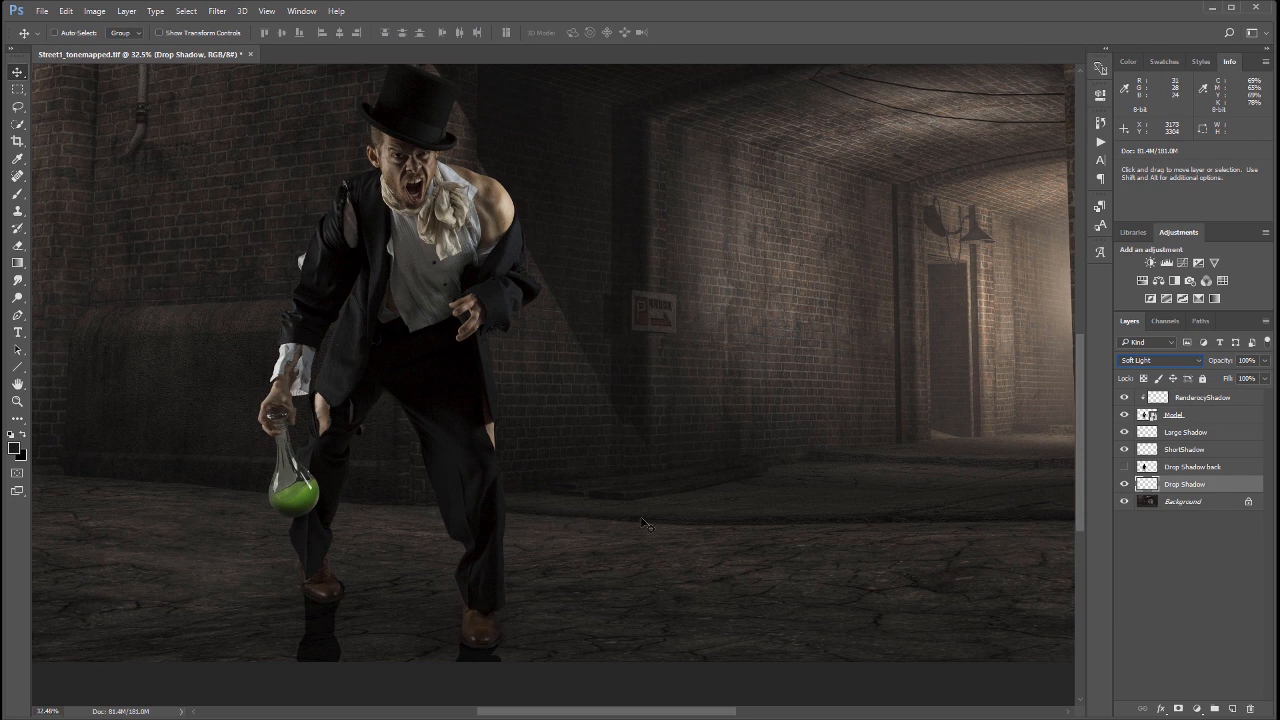
{"action": "left_click", "coordinate": [1161, 364]}
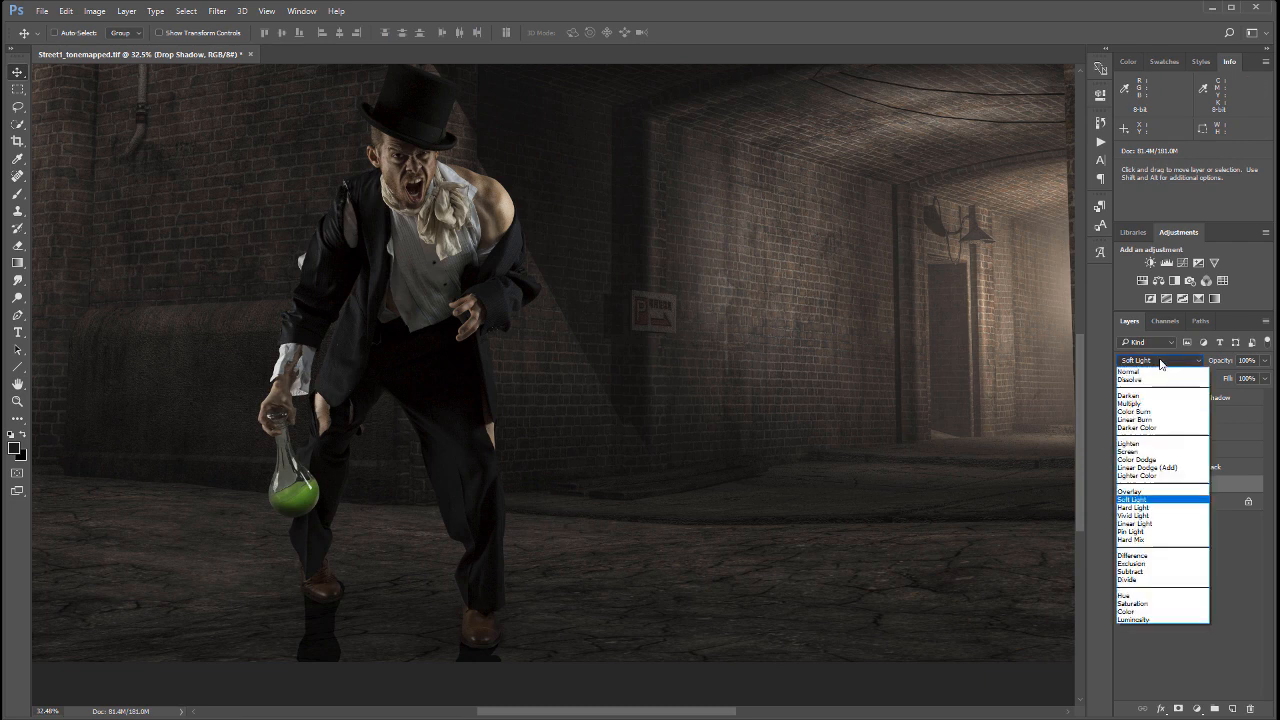
{"action": "left_click", "coordinate": [1135, 404]}
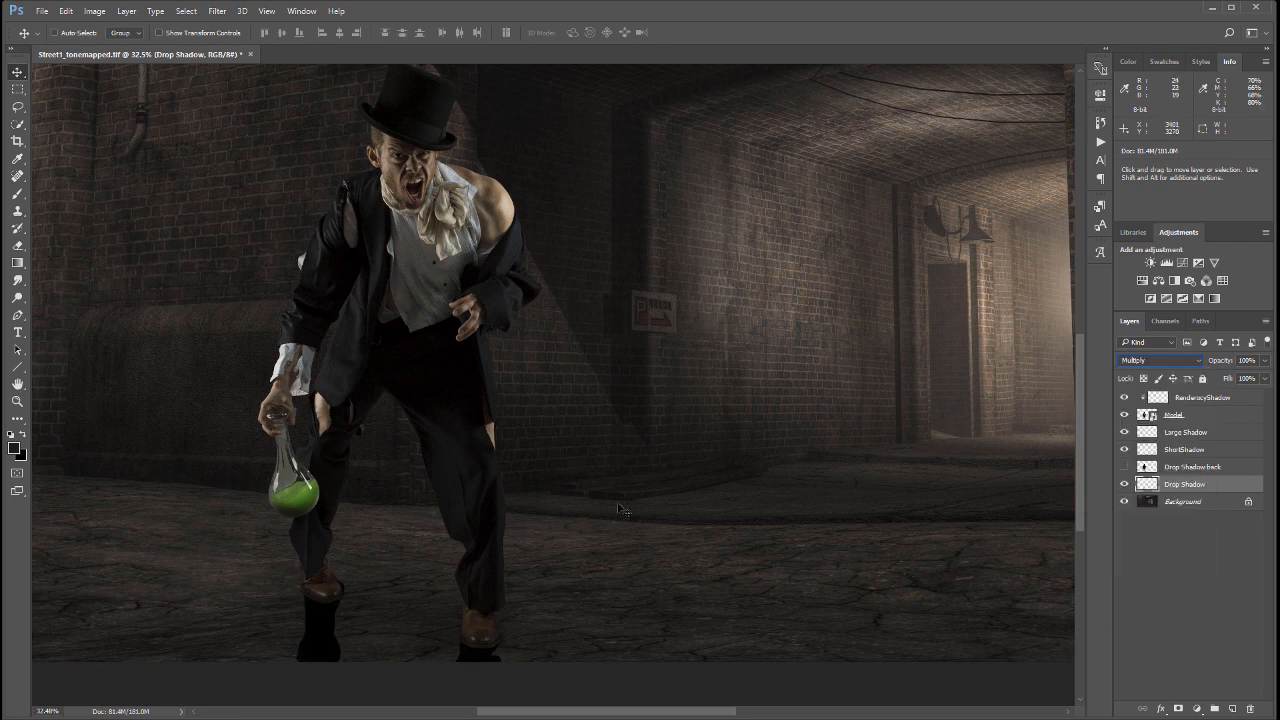
- Apply a Gaussian Blur to the Drop Shadow layer and lower its opacity to 20%
{"action": "left_click", "coordinate": [216, 11]}
{"action": "mouse_move", "coordinate": [300, 158]}
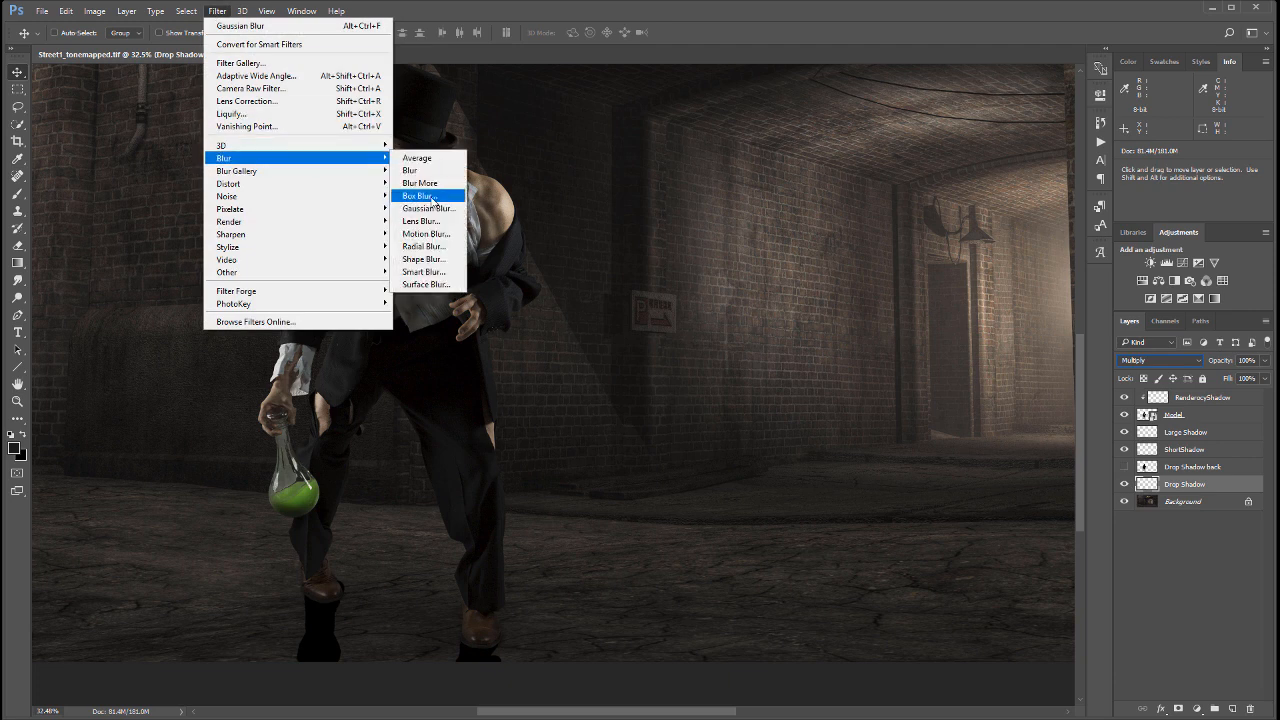
{"action": "left_click", "coordinate": [428, 208]}
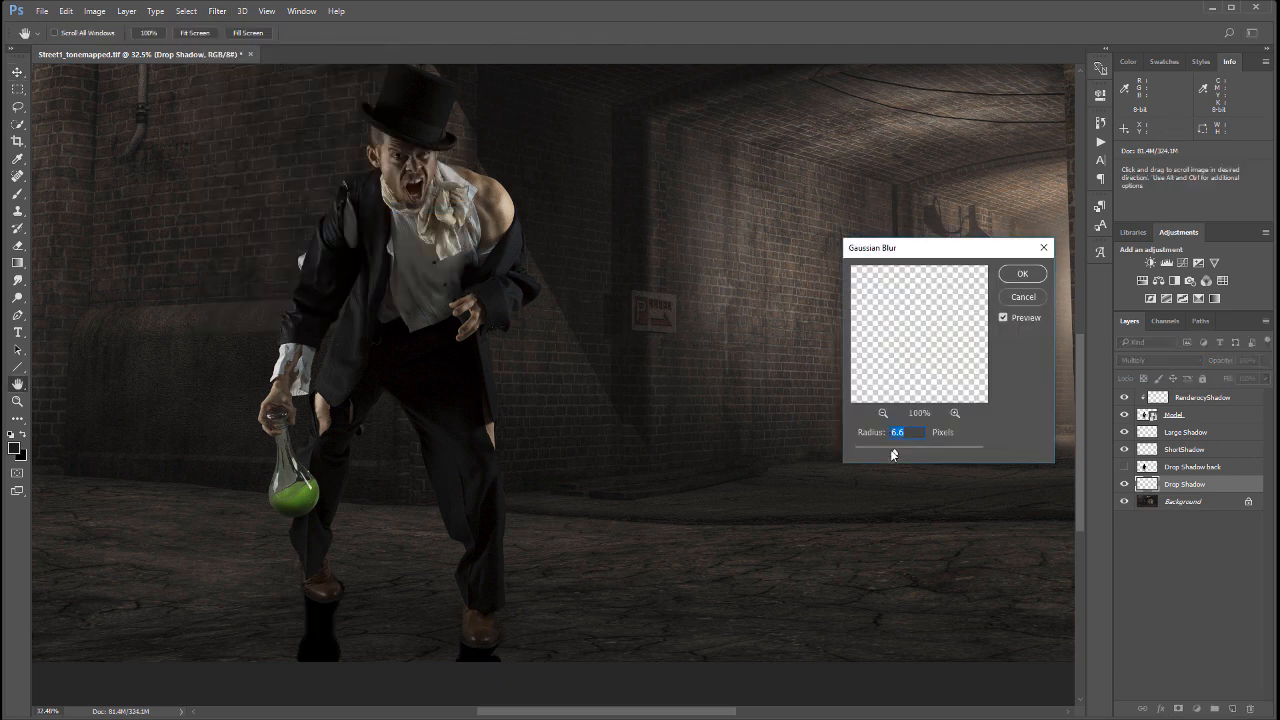
{"action": "left_click_drag", "start_coordinate": [897, 450], "coordinate": [889, 451]}
{"action": "left_click", "coordinate": [1023, 276]}
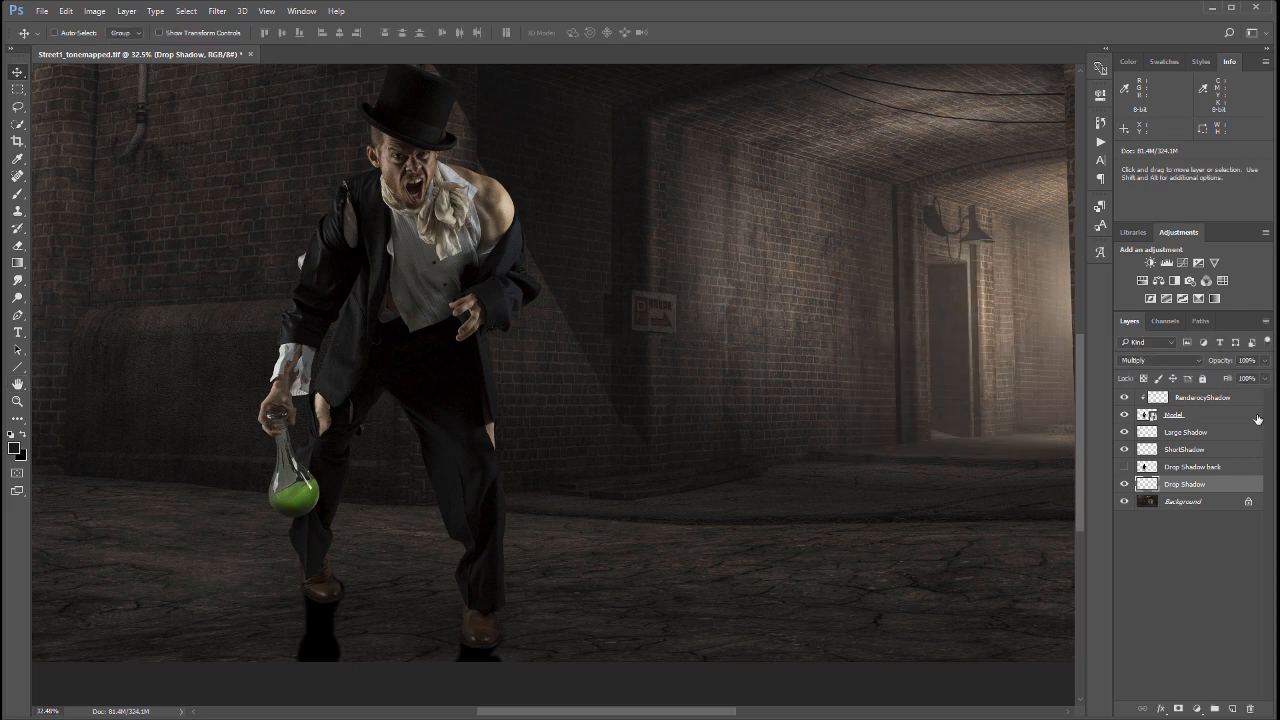
{"action": "left_click", "coordinate": [1264, 360]}
{"action": "left_click_drag", "start_coordinate": [1266, 378], "coordinate": [1205, 377]}
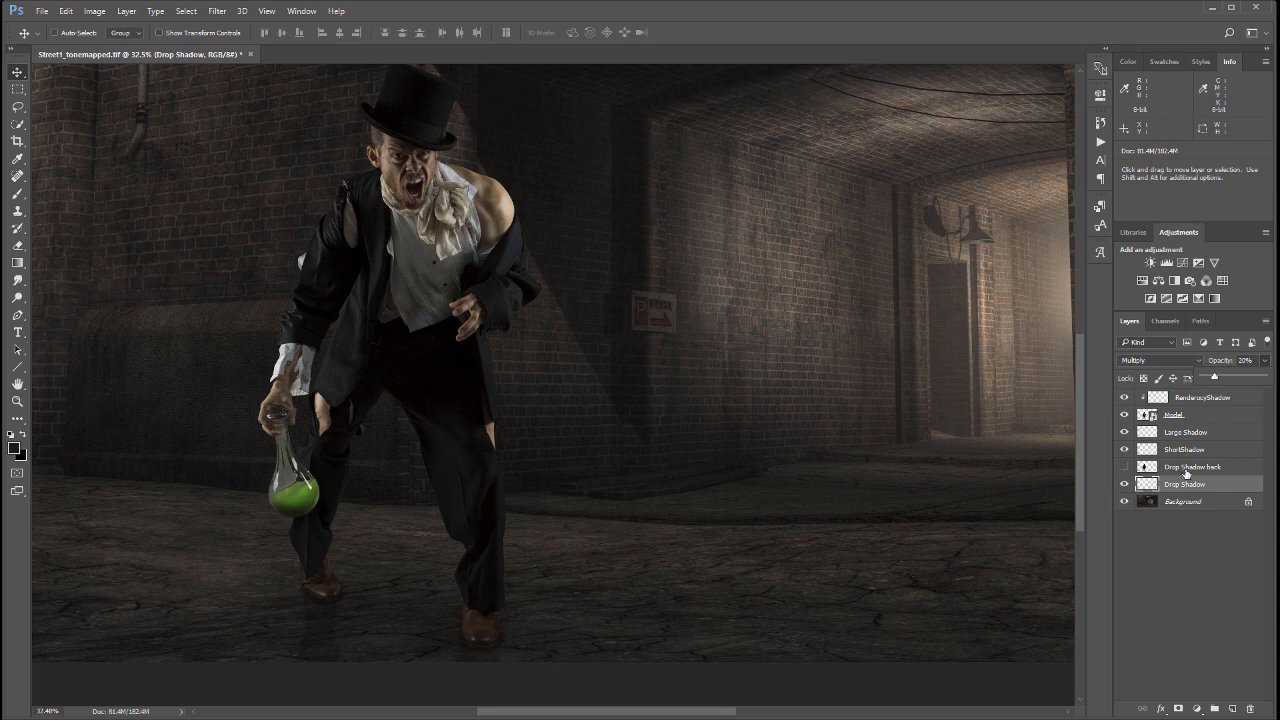
- Show the Drop Shadow back layer and distort its silhouette flat onto the ground, slanting back and left from the man's front shoe
{"action": "left_click", "coordinate": [1120, 468]}
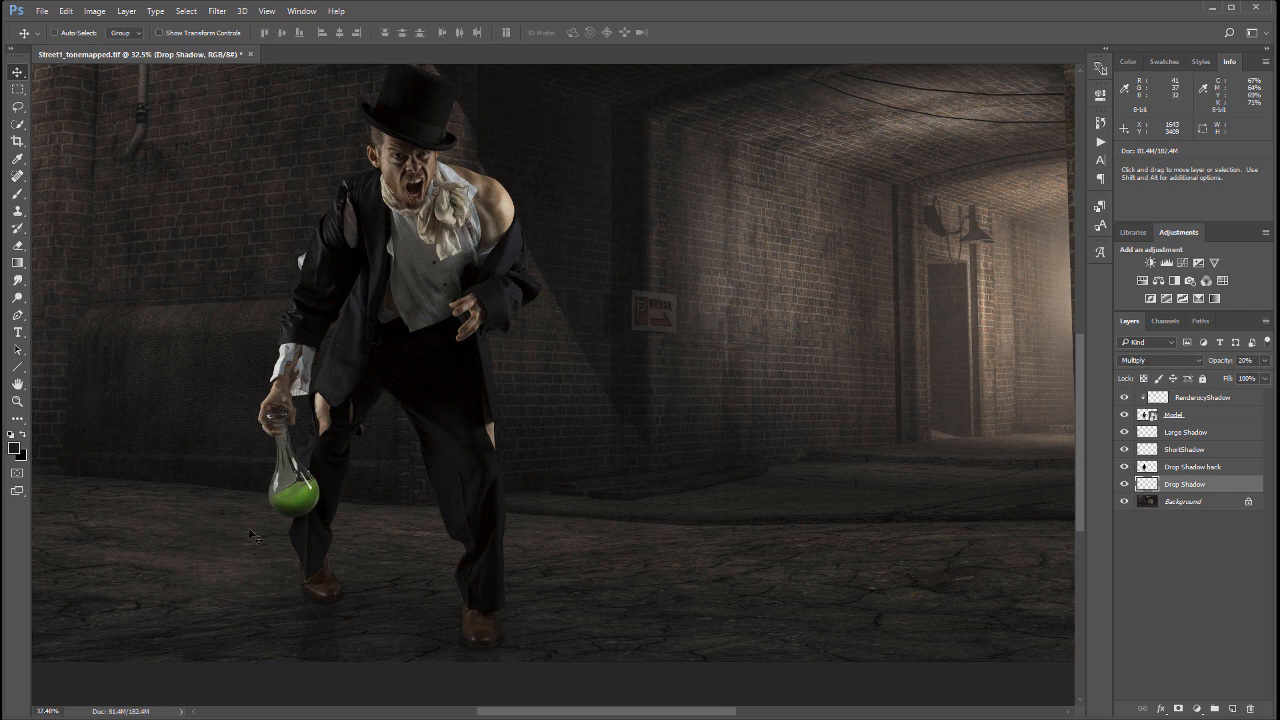
{"action": "left_click", "coordinate": [1205, 467]}
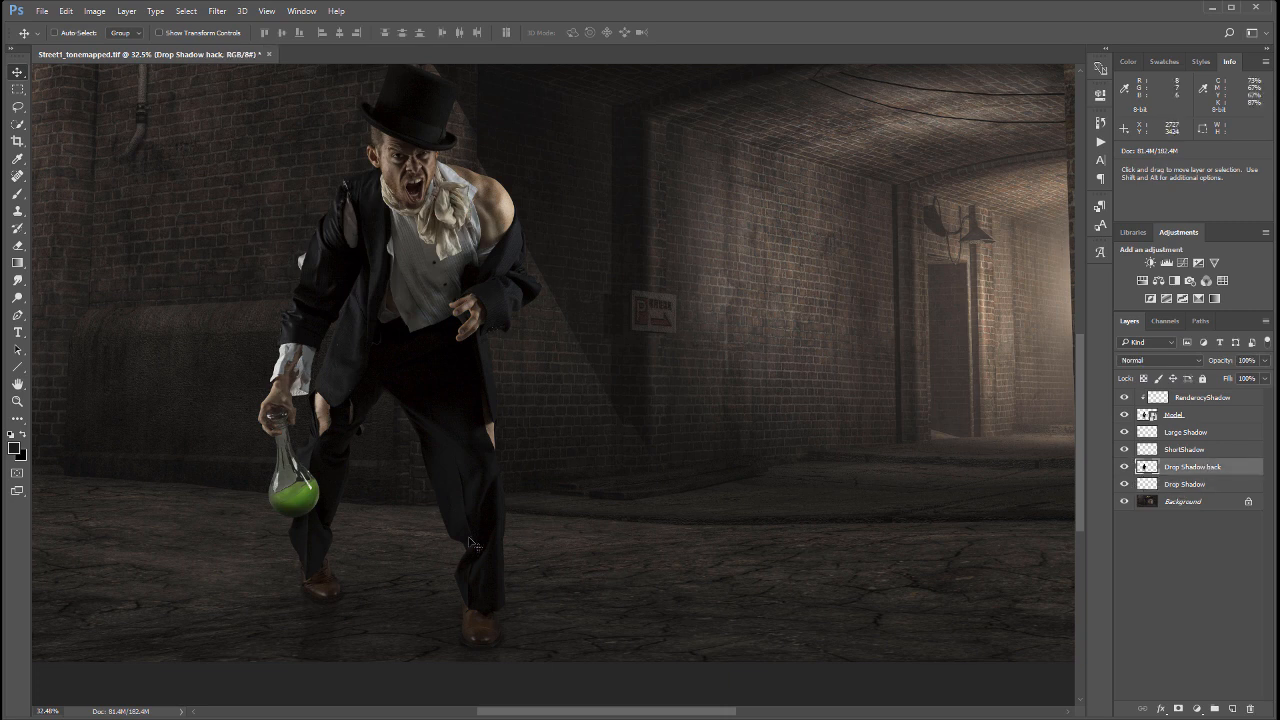
{"action": "scroll", "coordinate": [398, 471], "scroll_direction": "down", "scroll_amount": 3}
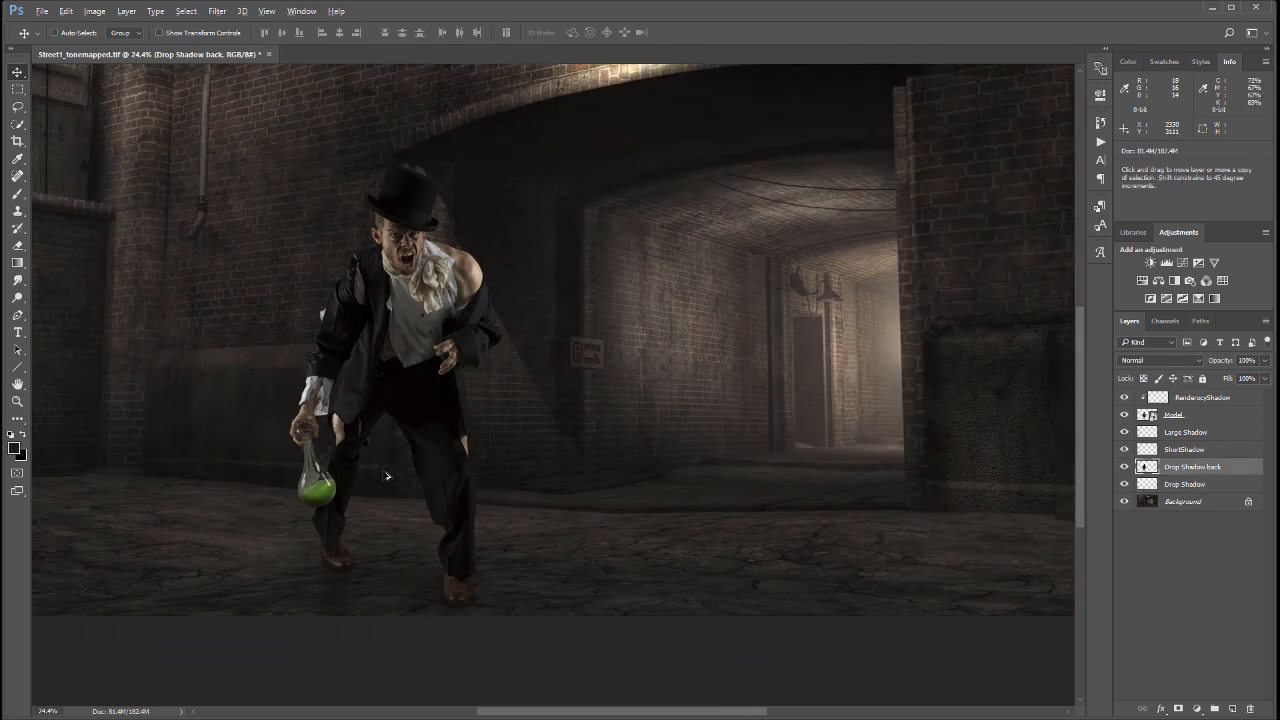
{"action": "scroll", "coordinate": [390, 474], "scroll_direction": "up", "scroll_amount": 1}
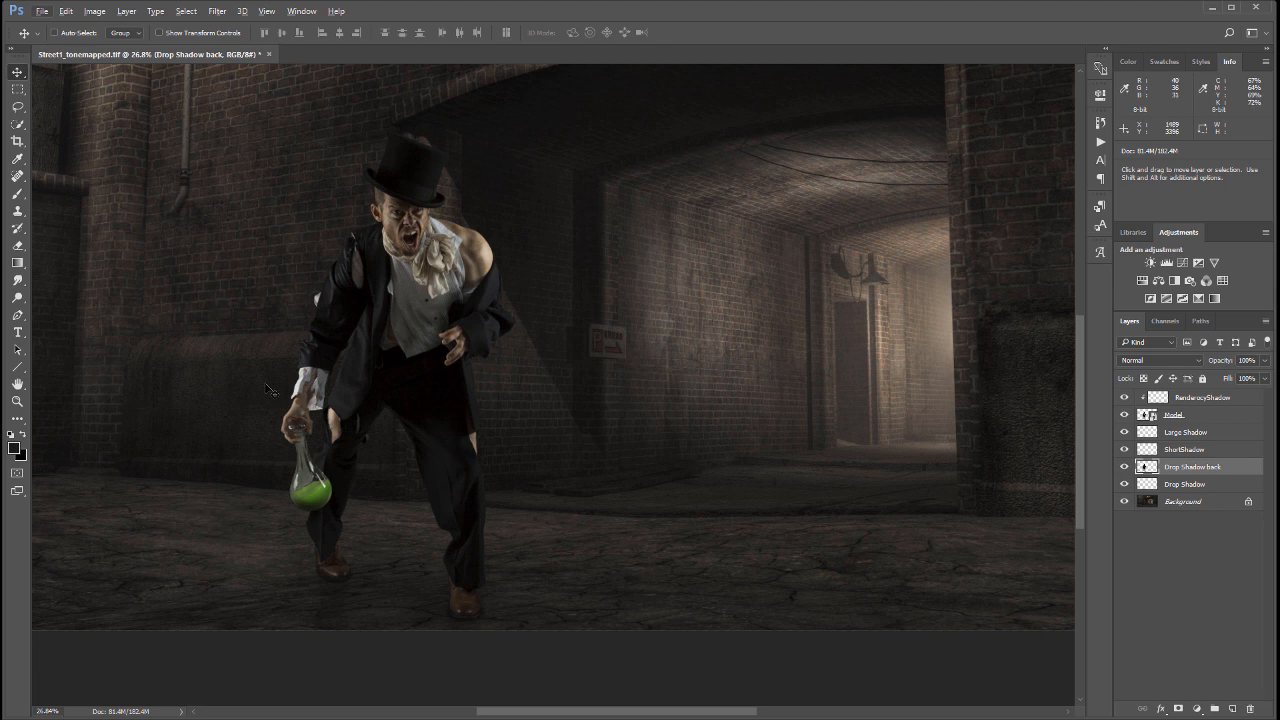
{"action": "left_click", "coordinate": [67, 12]}
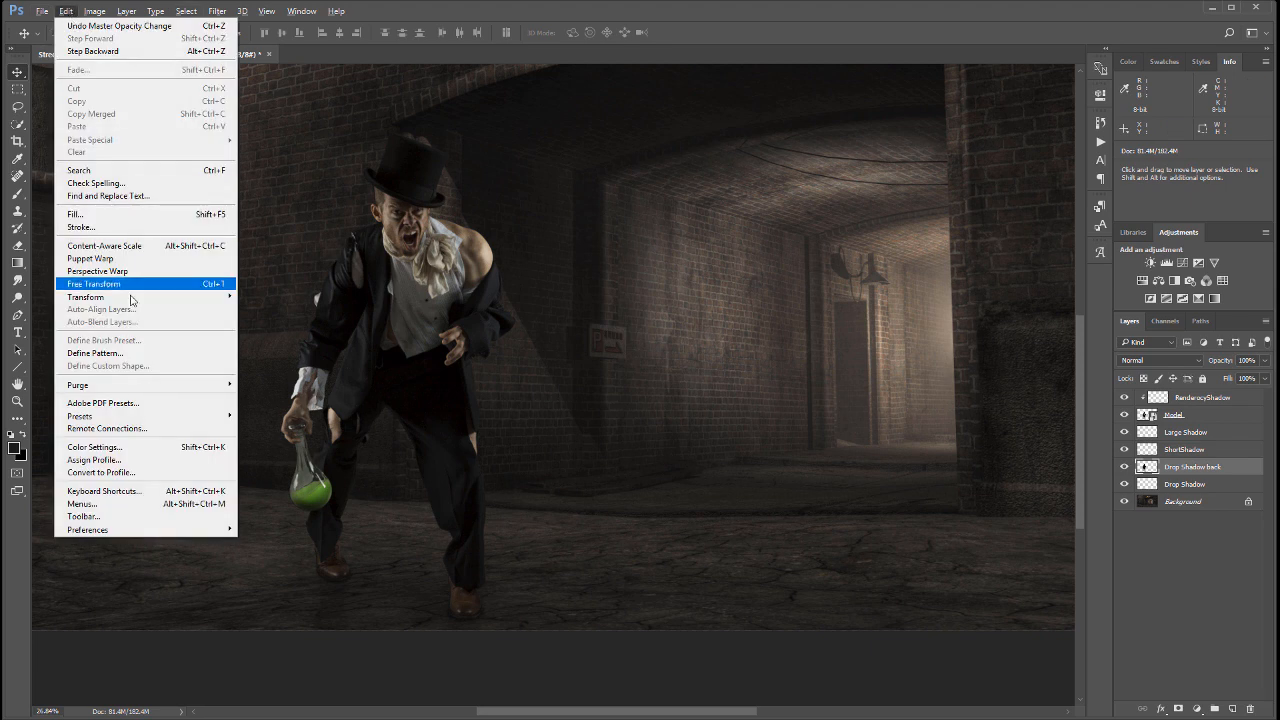
{"action": "mouse_move", "coordinate": [128, 297]}
{"action": "left_click", "coordinate": [320, 352]}
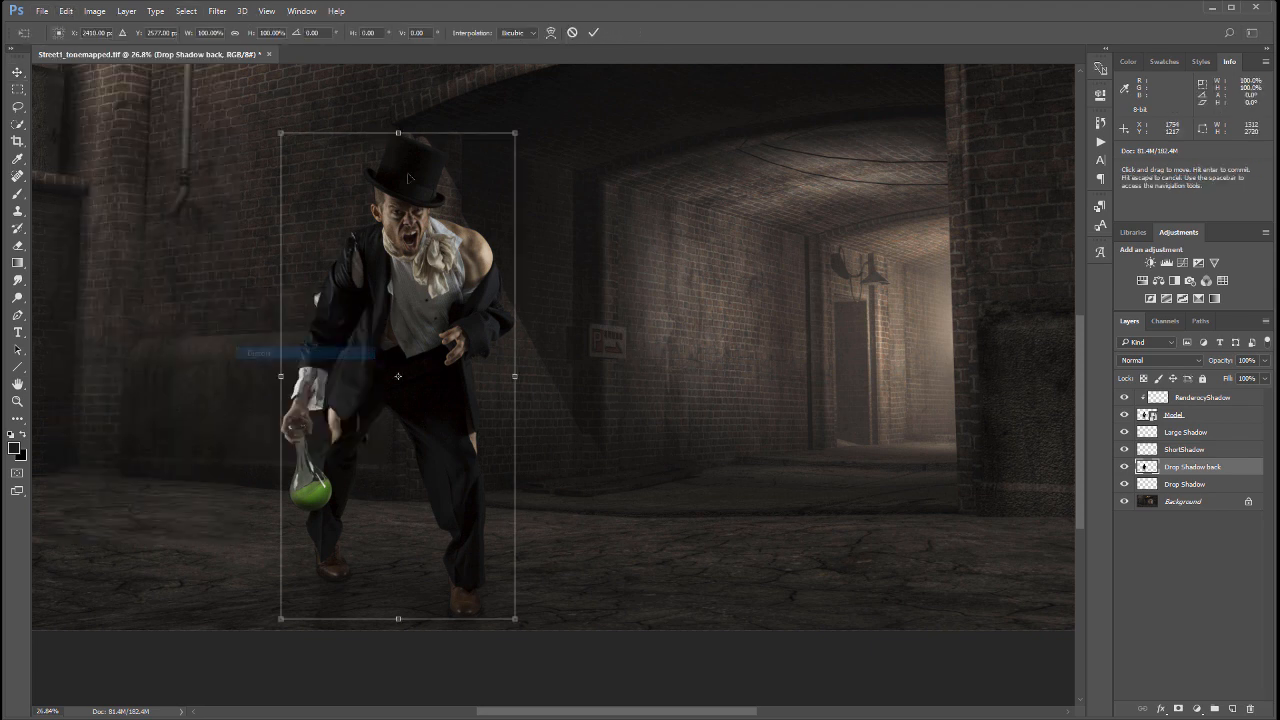
{"action": "left_click_drag", "start_coordinate": [398, 134], "coordinate": [193, 508]}
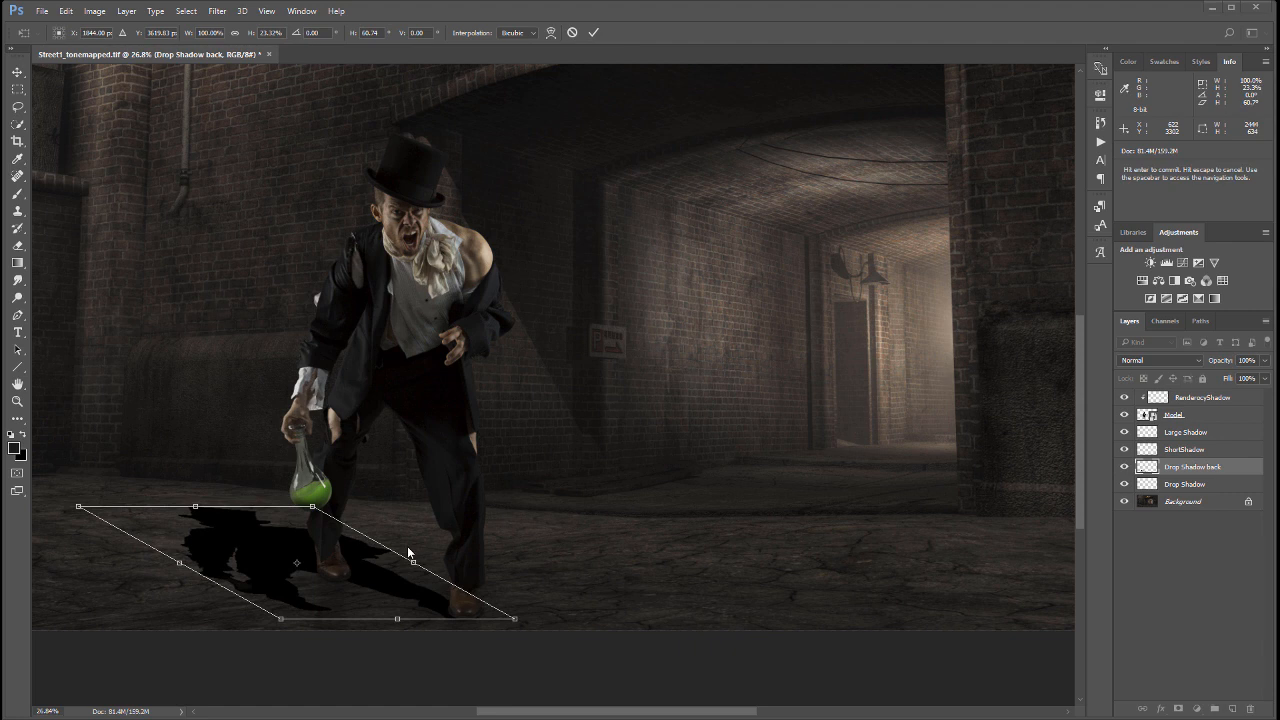
{"action": "key", "text": "Return"}
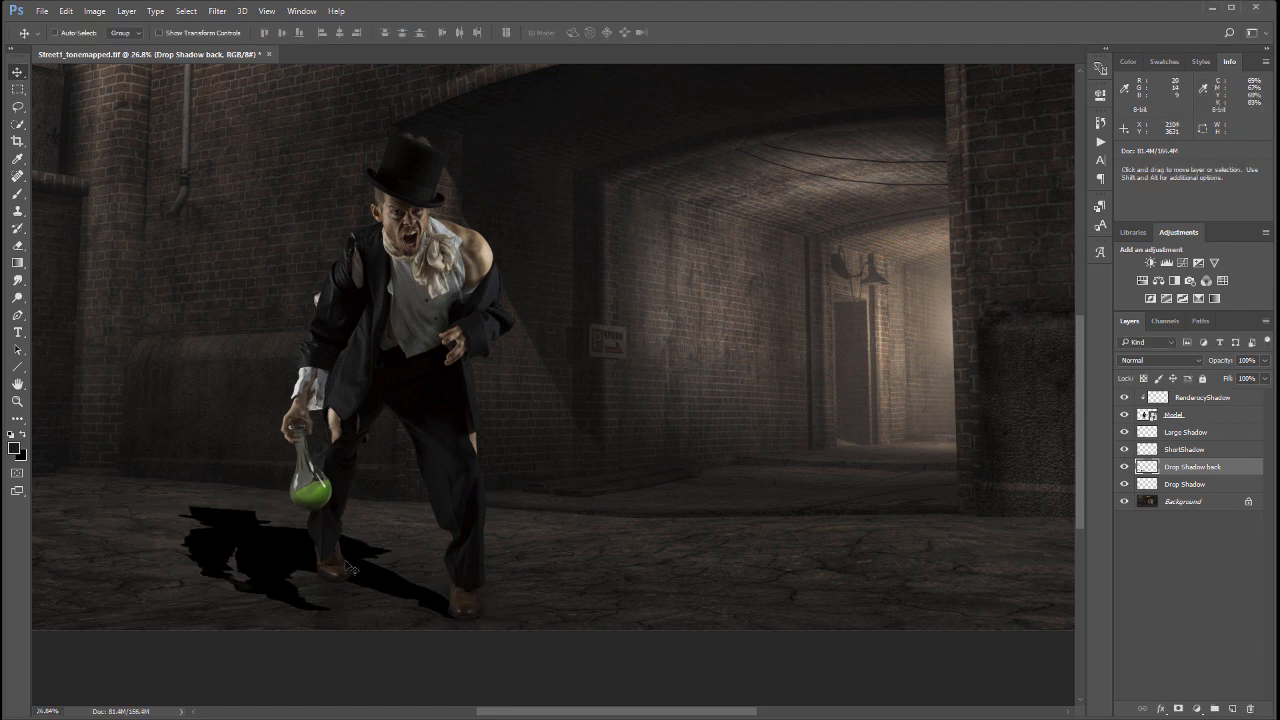
- Puppet-warp the Drop Shadow back silhouette, pinning one foot at the man's front shoe and pulling the other up to his rear shoe
{"action": "left_click", "coordinate": [67, 11]}
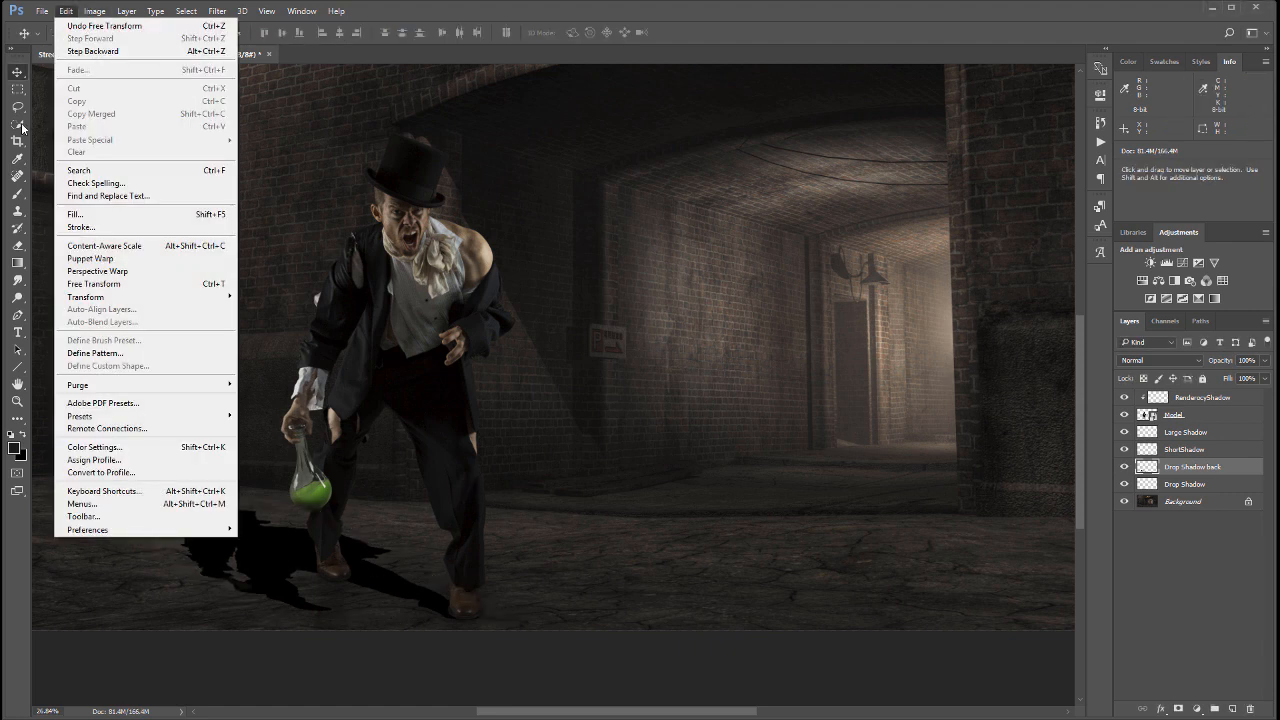
{"action": "left_click", "coordinate": [125, 261]}
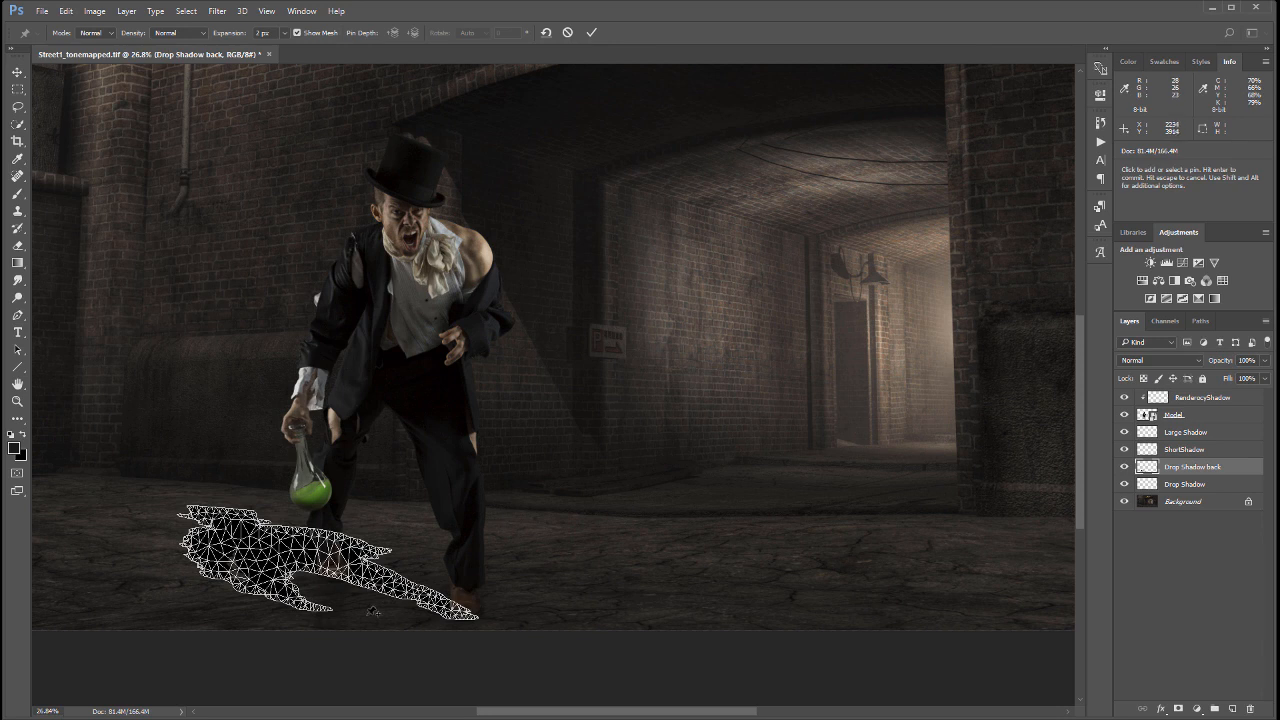
{"action": "scroll", "coordinate": [341, 590], "scroll_direction": "up", "scroll_amount": 3}
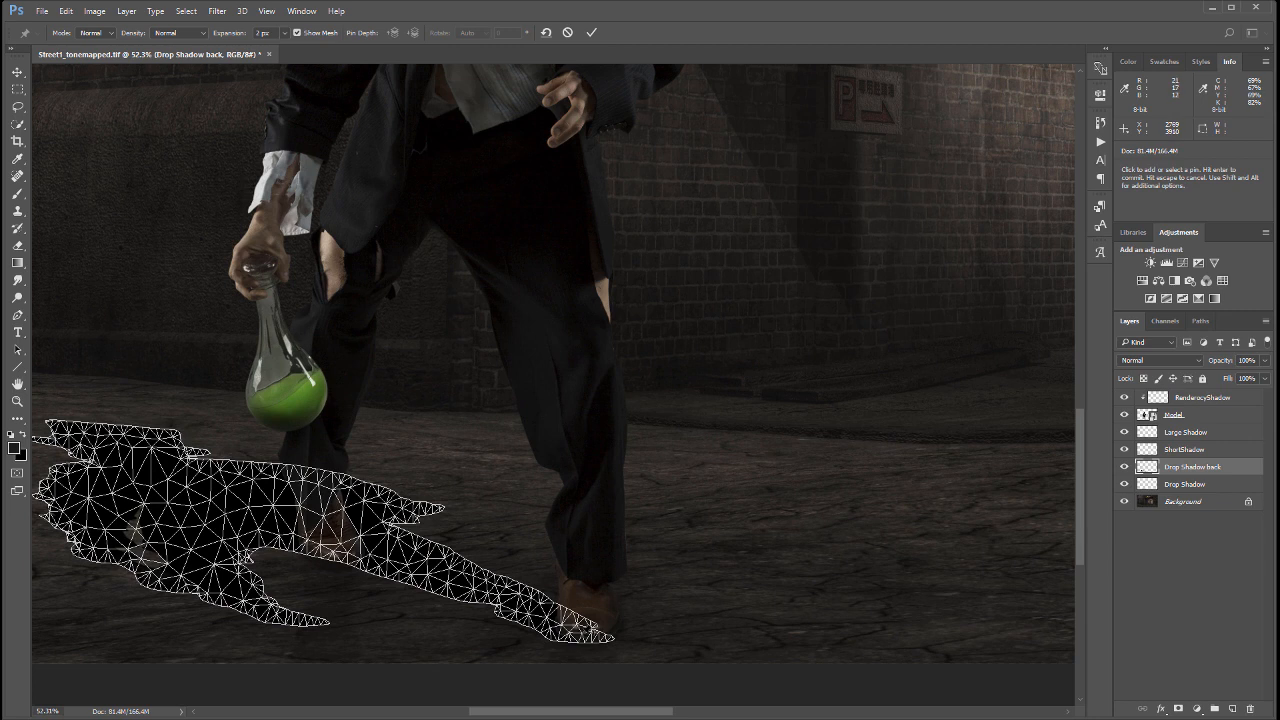
{"action": "left_click", "coordinate": [592, 634]}
{"action": "mouse_move", "coordinate": [592, 634]}
{"action": "left_mouse_down"}
{"action": "mouse_move", "coordinate": [611, 596]}
{"action": "mouse_move", "coordinate": [598, 622]}
{"action": "left_mouse_up"}
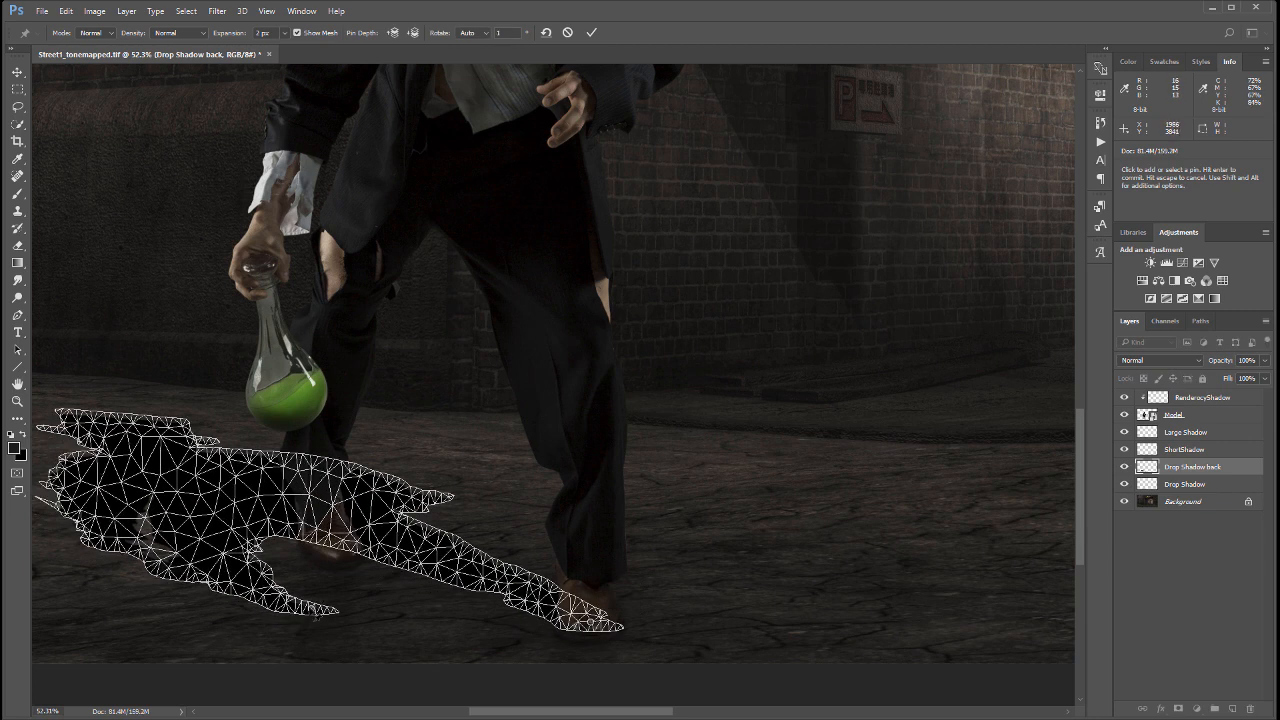
{"action": "left_click_drag", "start_coordinate": [318, 612], "coordinate": [333, 550]}
{"action": "key", "text": "ctrl+z"}
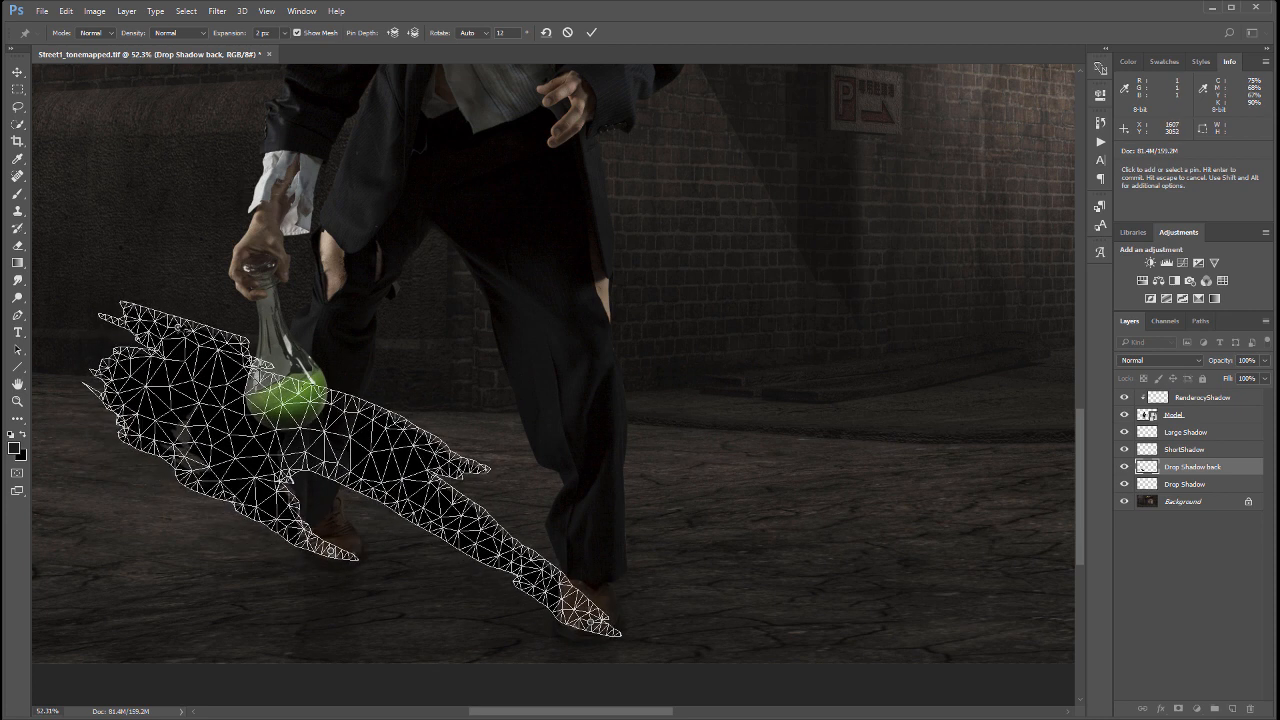
- Pull the back shadow's torso, arm and head down with more pins so it lies along the ground, and apply the Puppet Warp
{"action": "left_click_drag", "start_coordinate": [180, 300], "coordinate": [117, 402]}
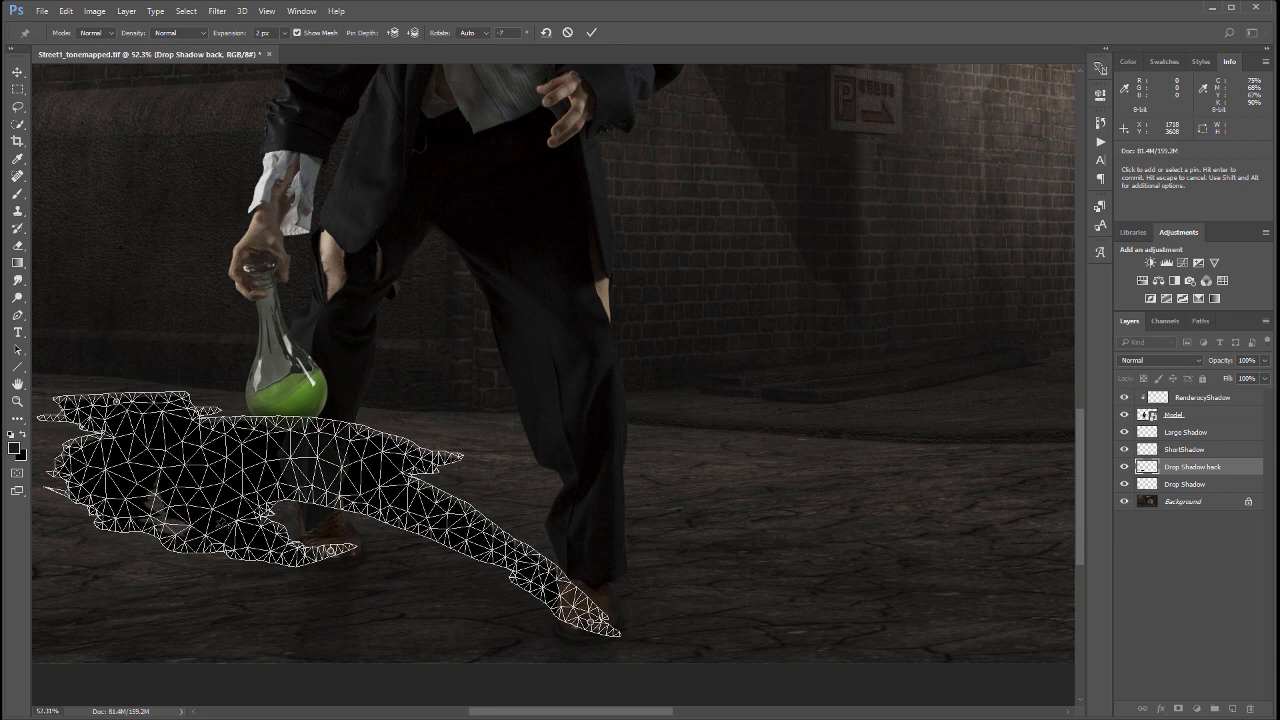
{"action": "left_click_drag", "start_coordinate": [219, 524], "coordinate": [216, 511]}
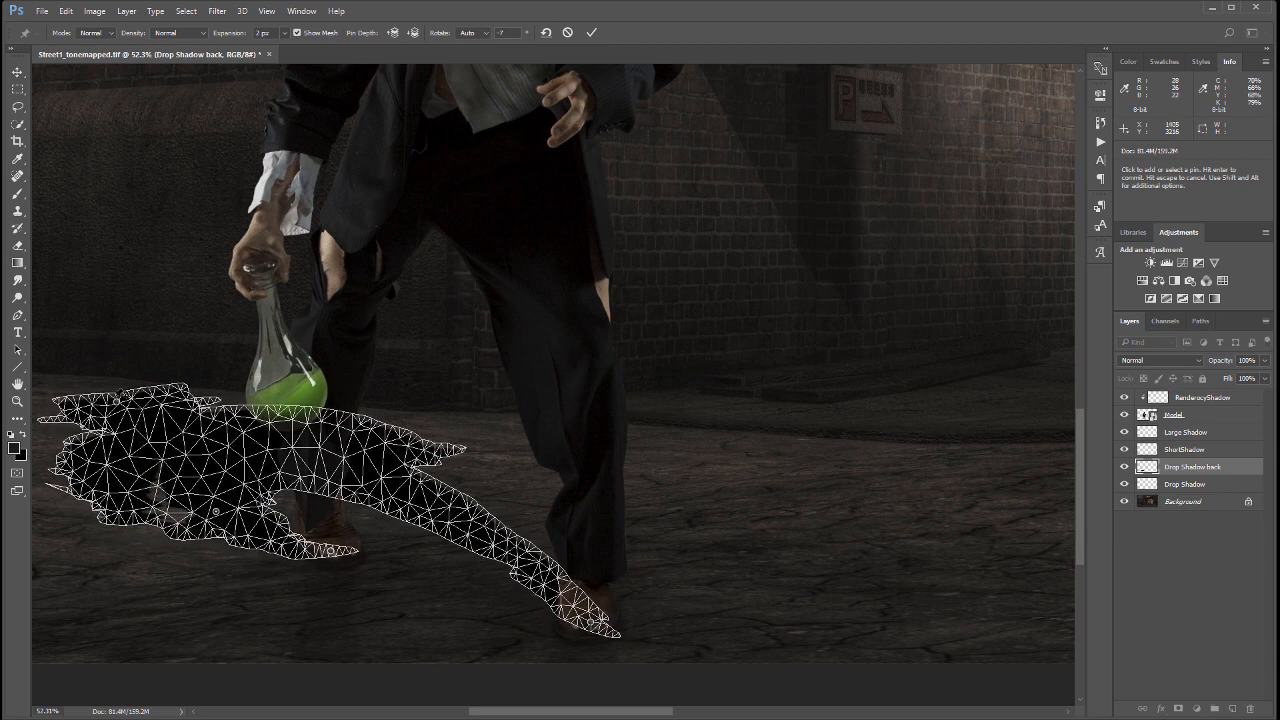
{"action": "left_click_drag", "start_coordinate": [118, 401], "coordinate": [128, 399]}
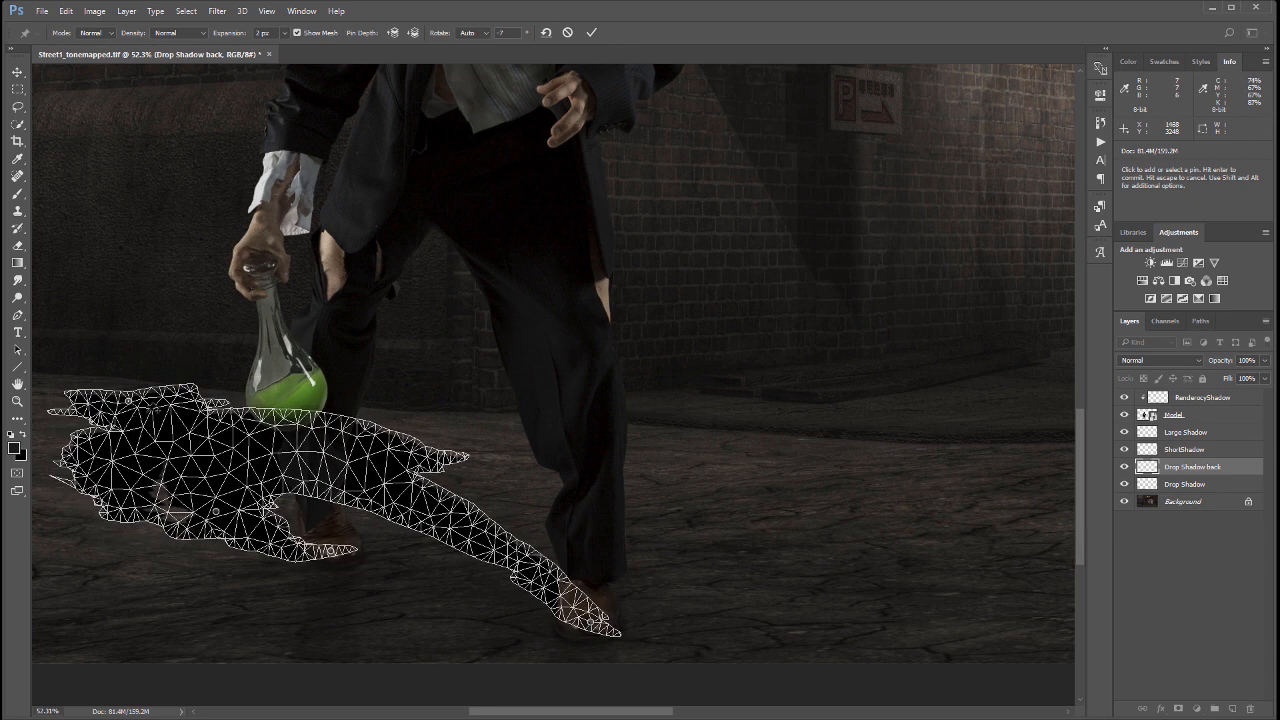
{"action": "left_click_drag", "start_coordinate": [371, 428], "coordinate": [357, 448]}
{"action": "left_click_drag", "start_coordinate": [111, 467], "coordinate": [104, 477]}
{"action": "left_click_drag", "start_coordinate": [224, 526], "coordinate": [240, 500]}
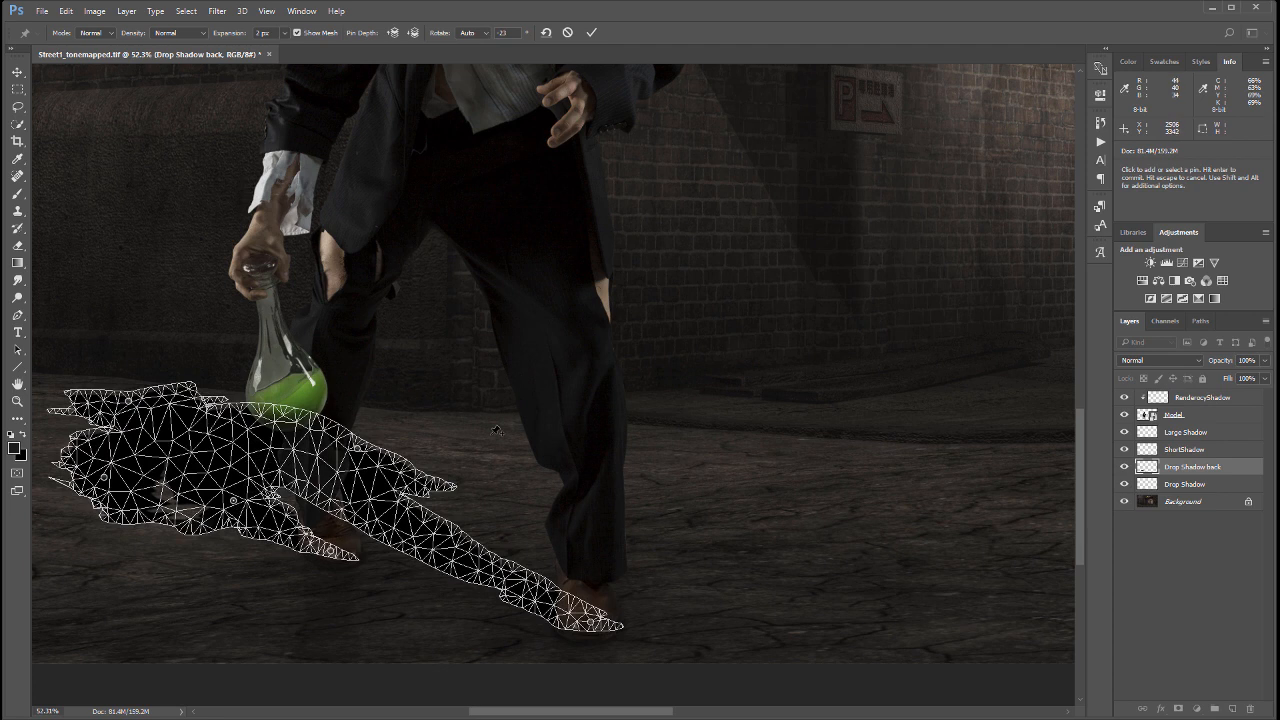
{"action": "key", "text": "Return"}
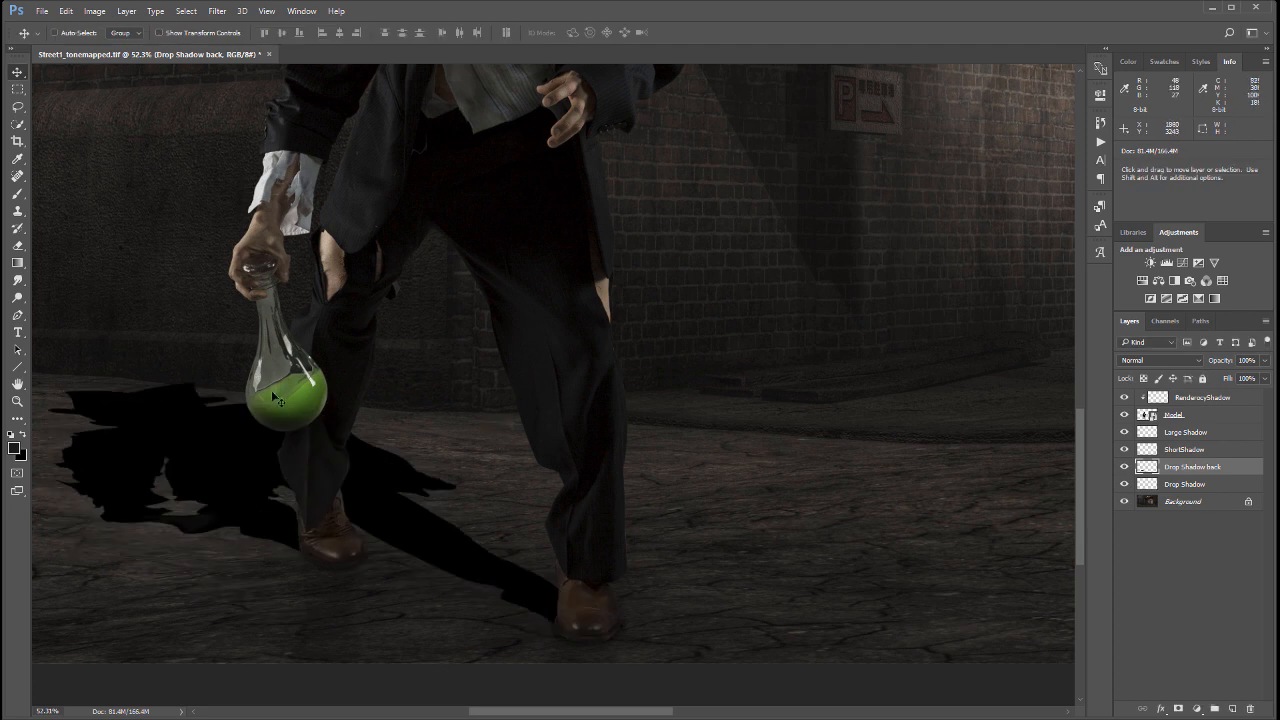
- Add a layer mask to Drop Shadow back and draw a white-to-black gradient from the rear shoe up-left to fade the shadow's upper body
{"action": "scroll", "coordinate": [300, 420], "scroll_direction": "down", "scroll_amount": 3}
{"action": "scroll", "coordinate": [268, 465], "scroll_direction": "up", "scroll_amount": 2}
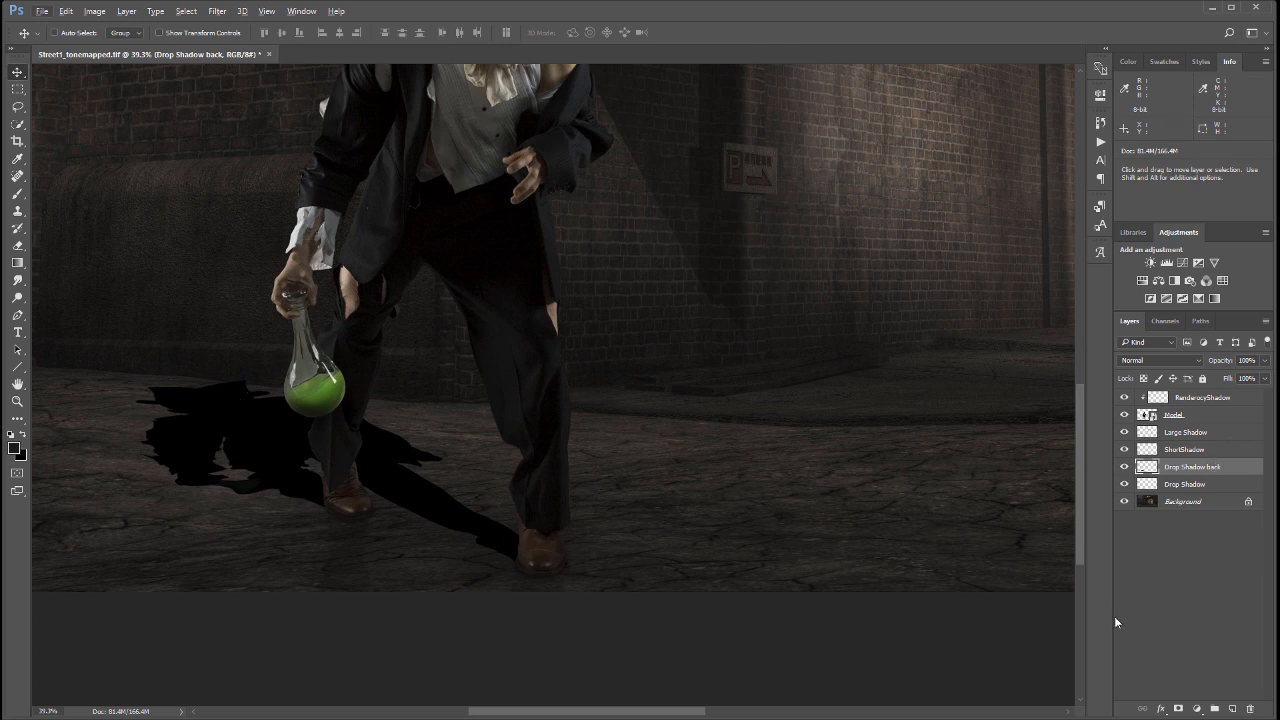
{"action": "left_click", "coordinate": [1178, 709]}
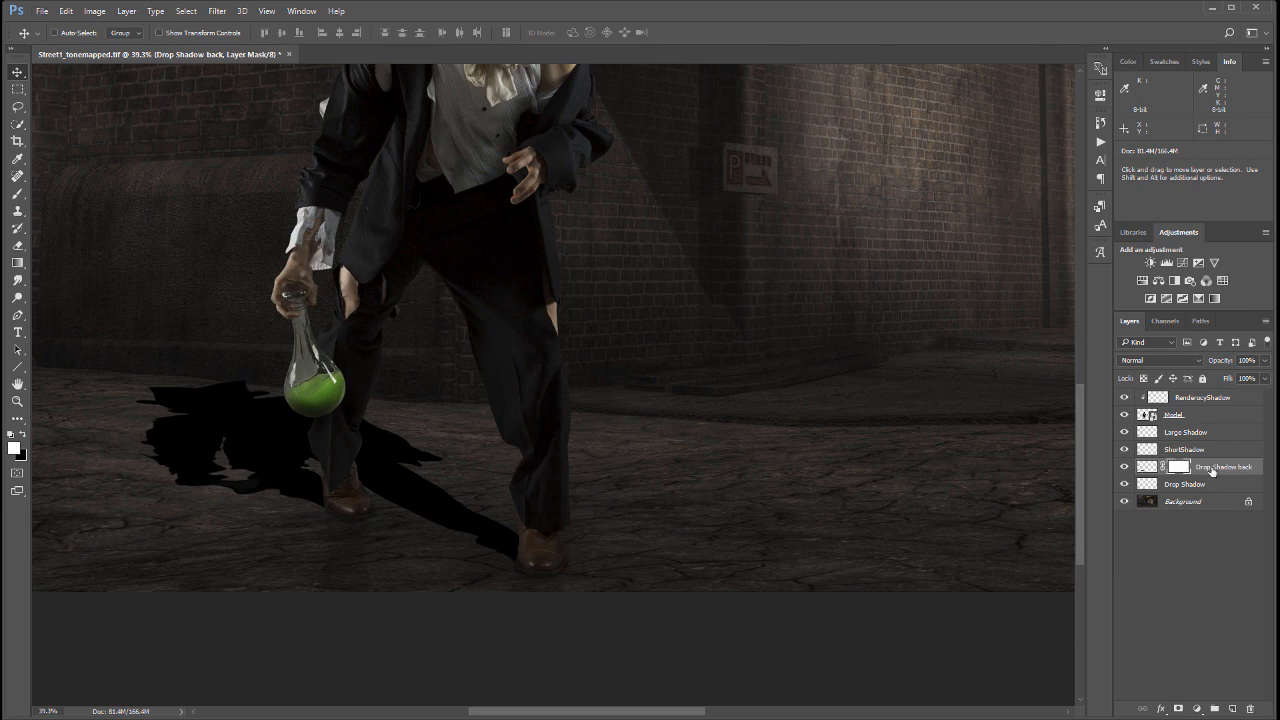
{"action": "left_click", "coordinate": [17, 263]}
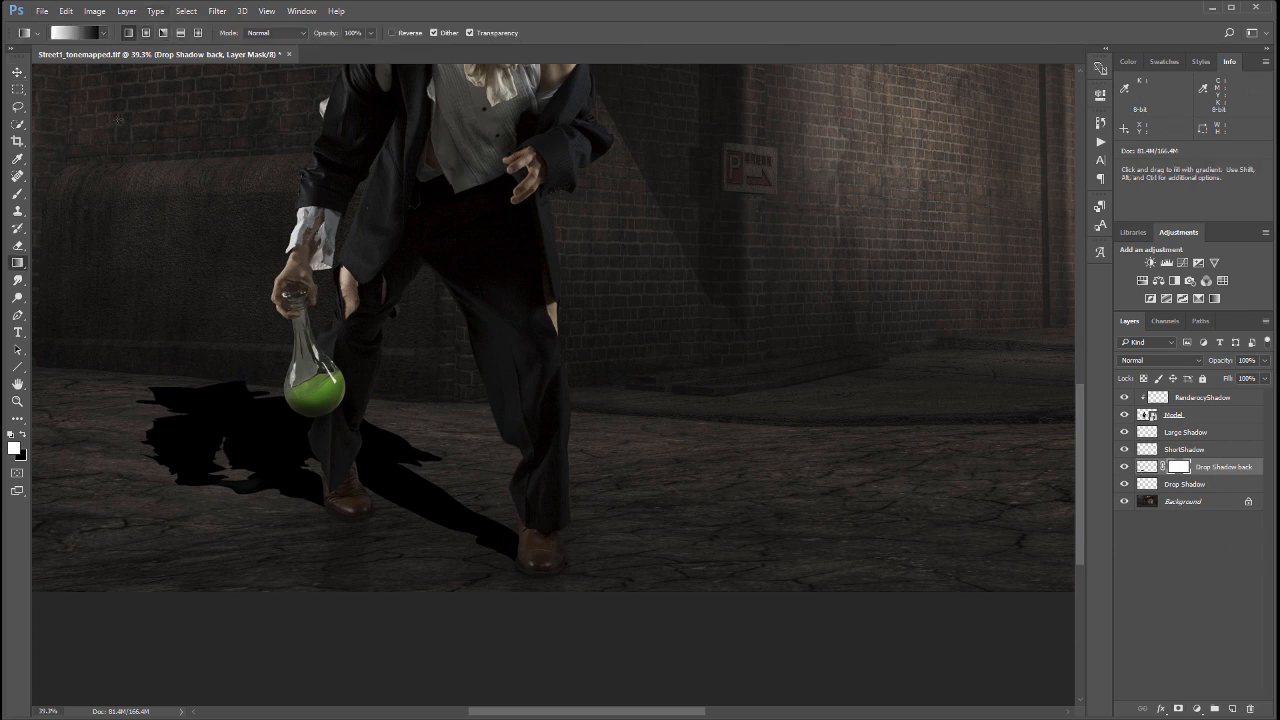
{"action": "left_click_drag", "start_coordinate": [277, 385], "coordinate": [209, 377]}
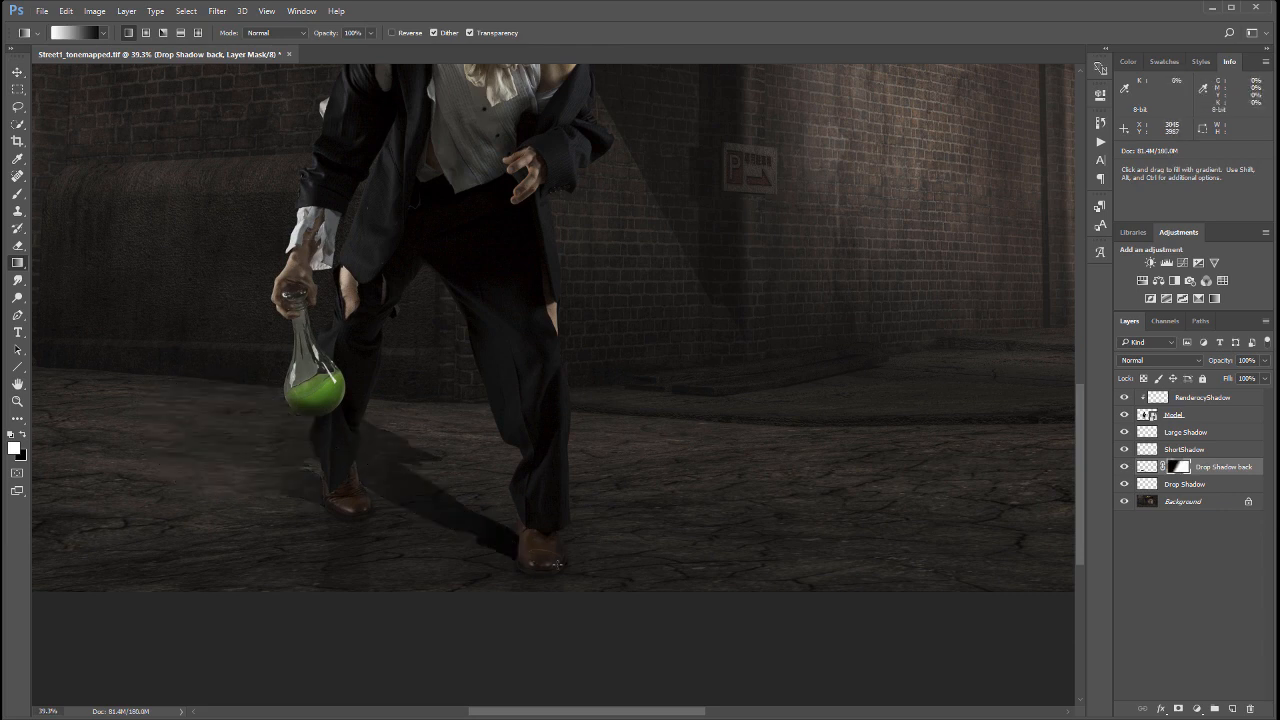
{"action": "left_click_drag", "start_coordinate": [383, 497], "coordinate": [228, 392]}
{"action": "left_click_drag", "start_coordinate": [341, 472], "coordinate": [175, 330]}
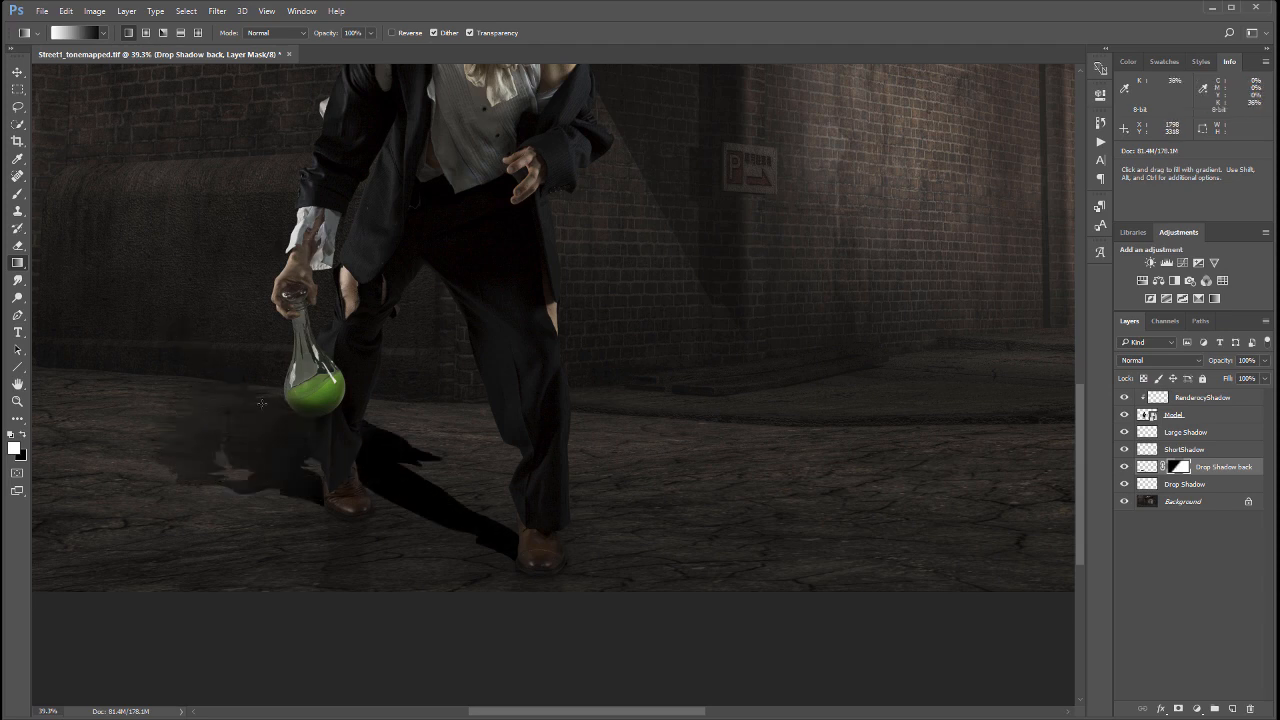
{"action": "left_click_drag", "start_coordinate": [366, 498], "coordinate": [174, 310]}
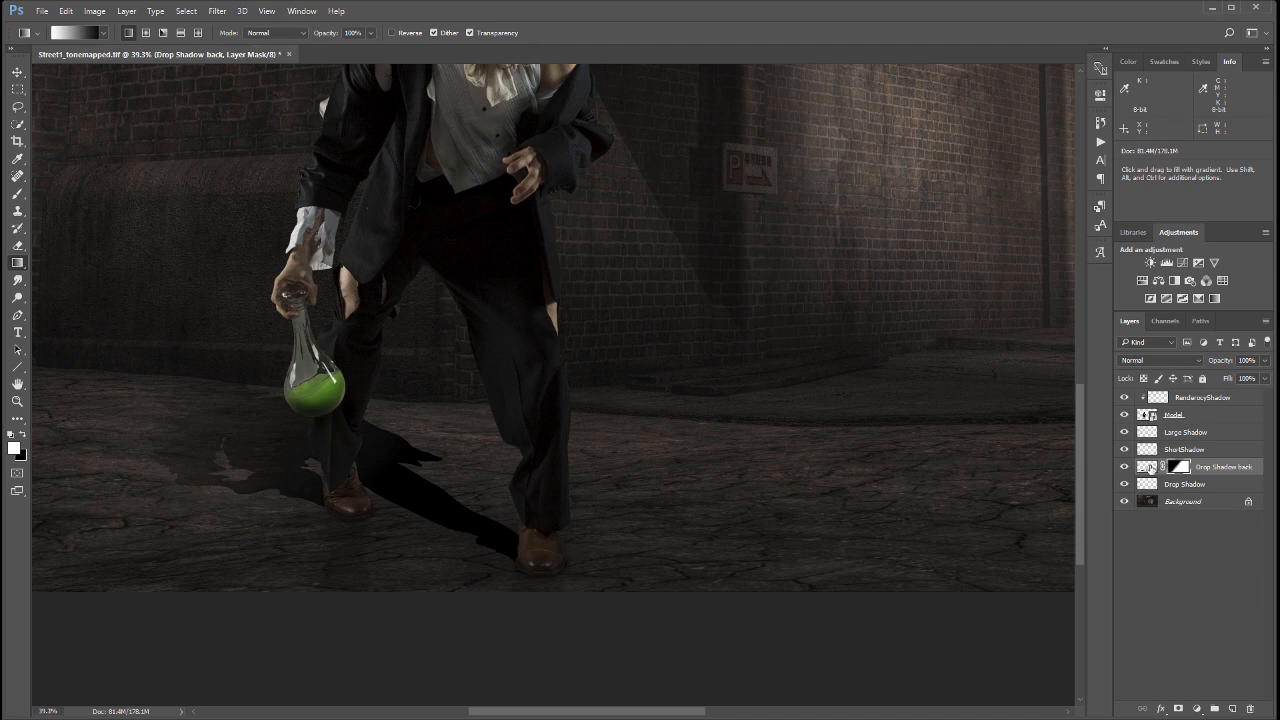
- Start a Tilt-Shift blur on the Drop Shadow back layer's image, centring it at the man's front shoe with the sharp-zone edge just above the shadow
{"action": "left_click", "coordinate": [1147, 468]}
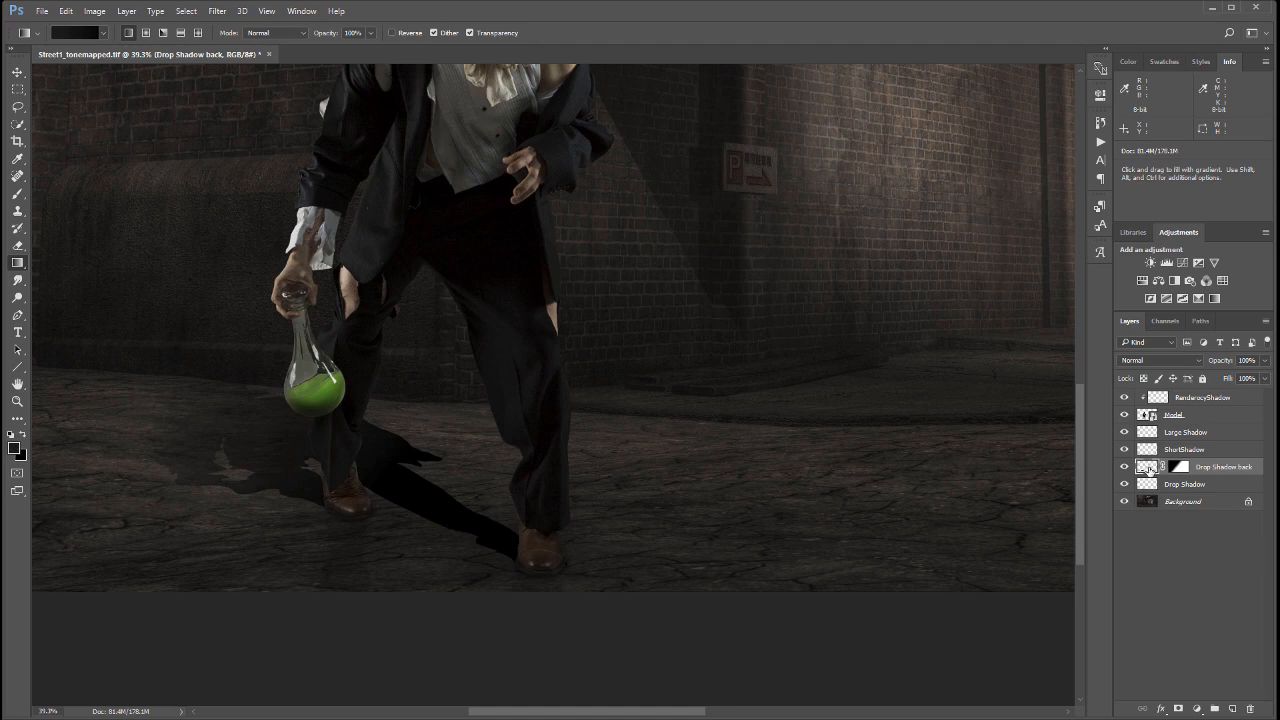
{"action": "left_click", "coordinate": [219, 11]}
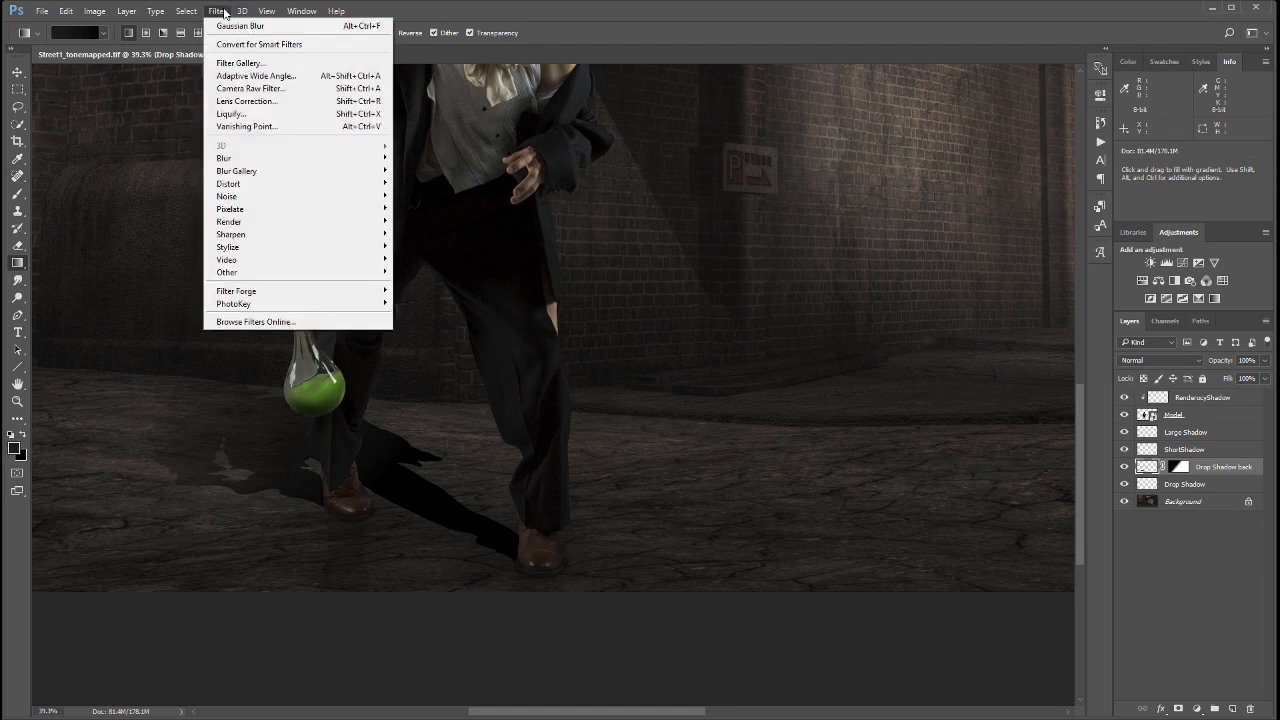
{"action": "mouse_move", "coordinate": [262, 171]}
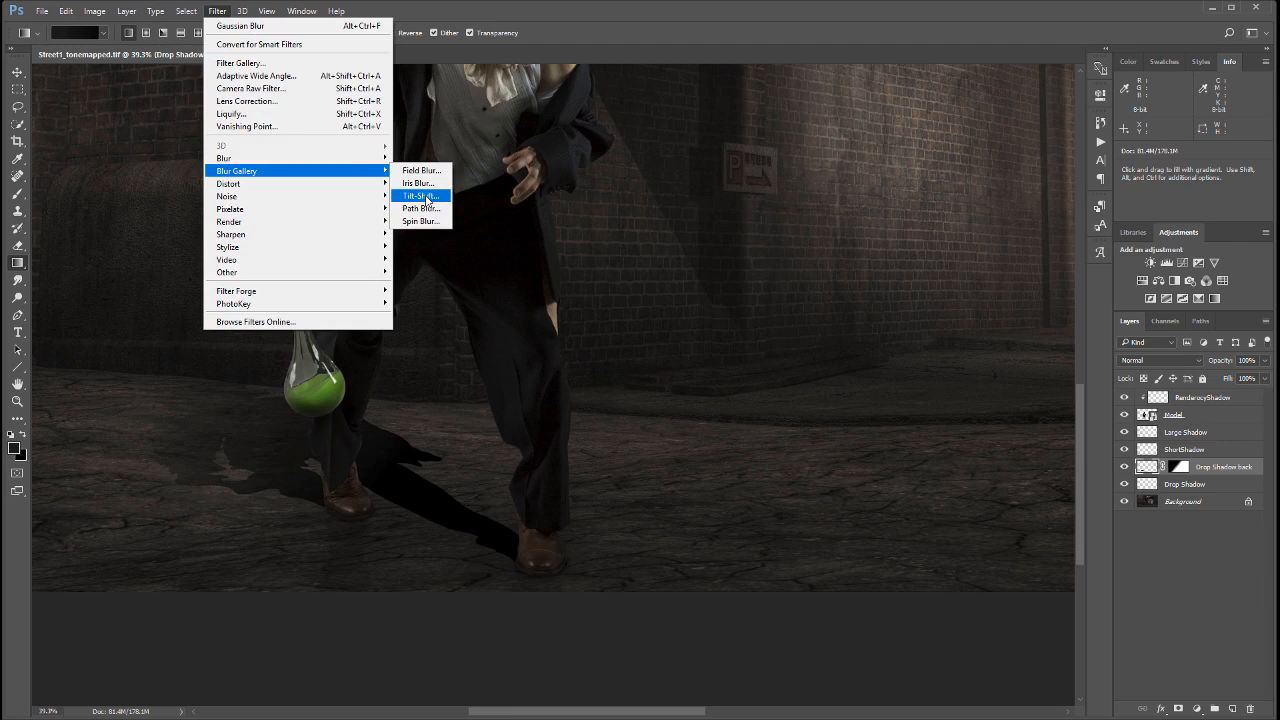
{"action": "left_click", "coordinate": [428, 196]}
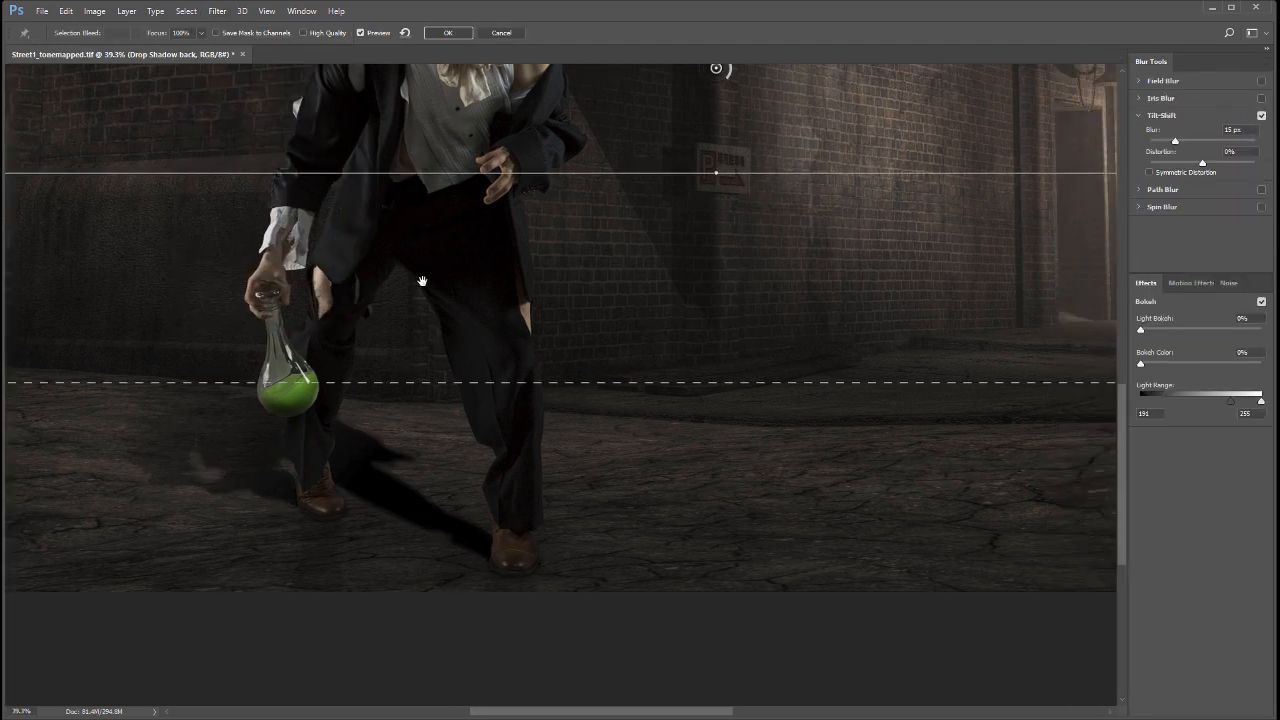
{"action": "left_click_drag", "start_coordinate": [423, 283], "coordinate": [545, 392]}
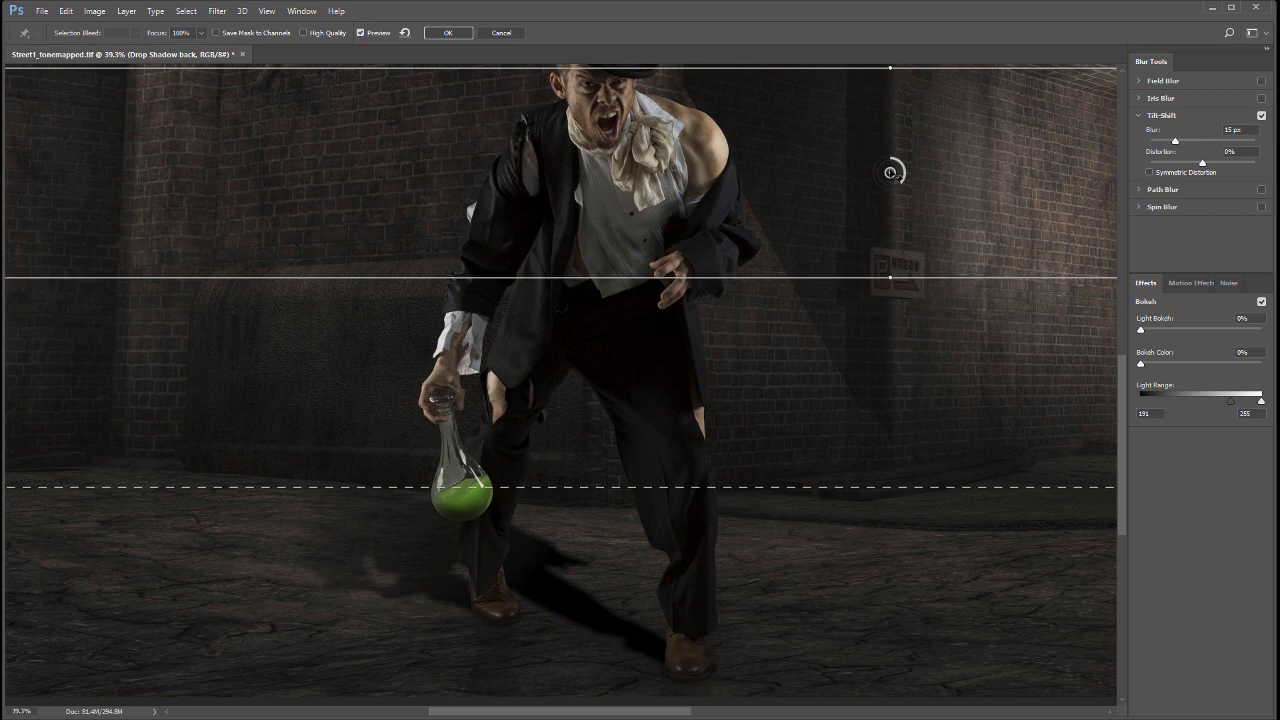
{"action": "left_click_drag", "start_coordinate": [890, 172], "coordinate": [639, 641]}
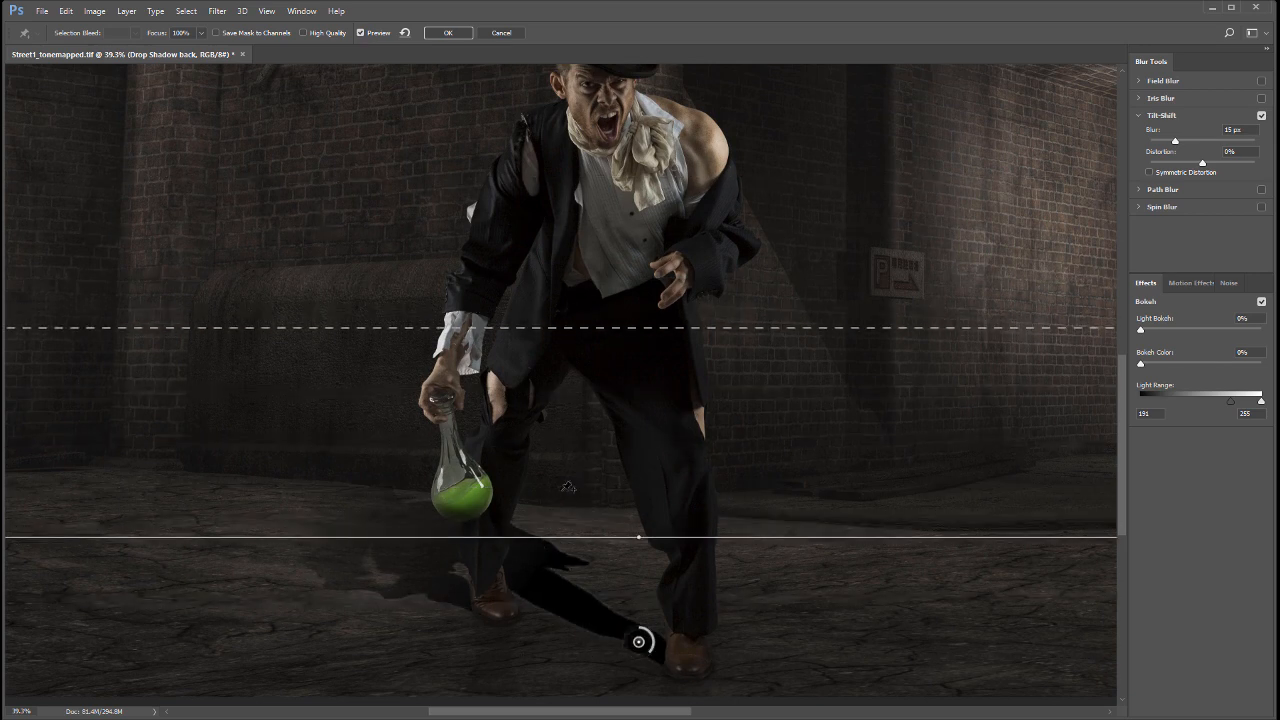
{"action": "mouse_move", "coordinate": [399, 537]}
{"action": "left_mouse_down"}
{"action": "mouse_move", "coordinate": [400, 563]}
{"action": "mouse_move", "coordinate": [403, 520]}
{"action": "left_mouse_up"}
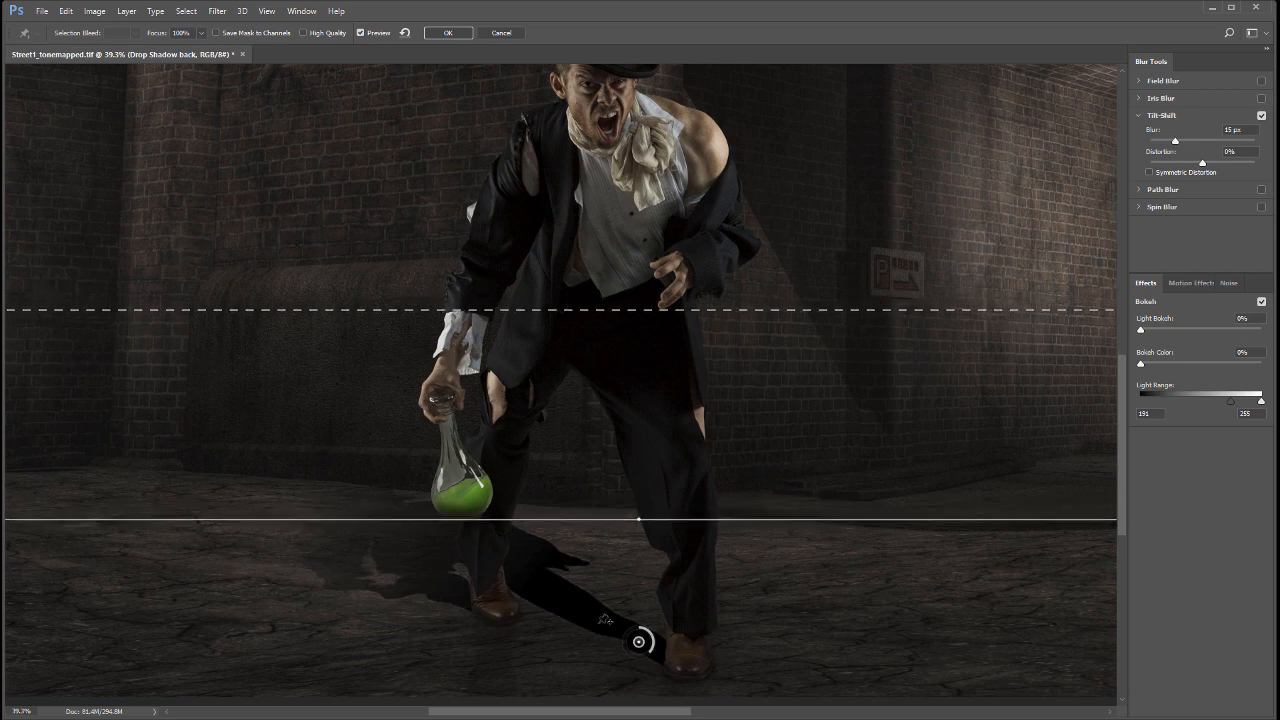
{"action": "scroll", "coordinate": [536, 489], "scroll_direction": "down", "scroll_amount": 3}
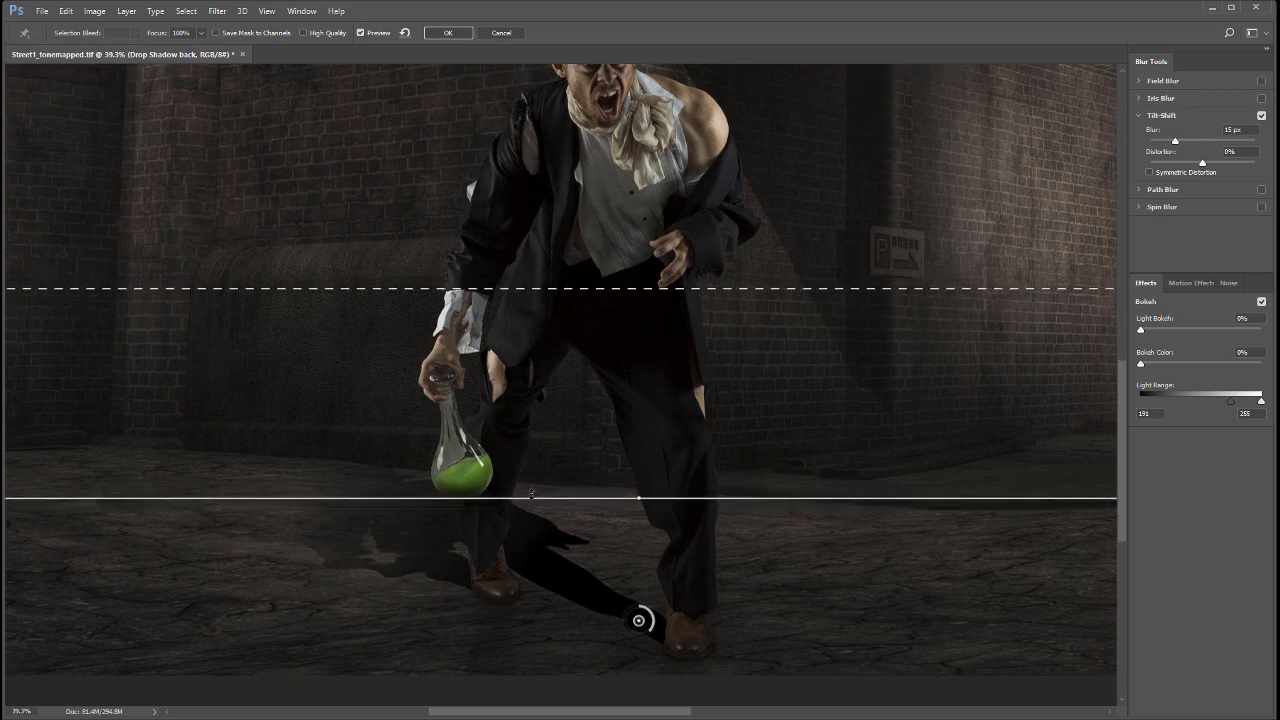
{"action": "scroll", "coordinate": [555, 372], "scroll_direction": "down", "scroll_amount": 2}
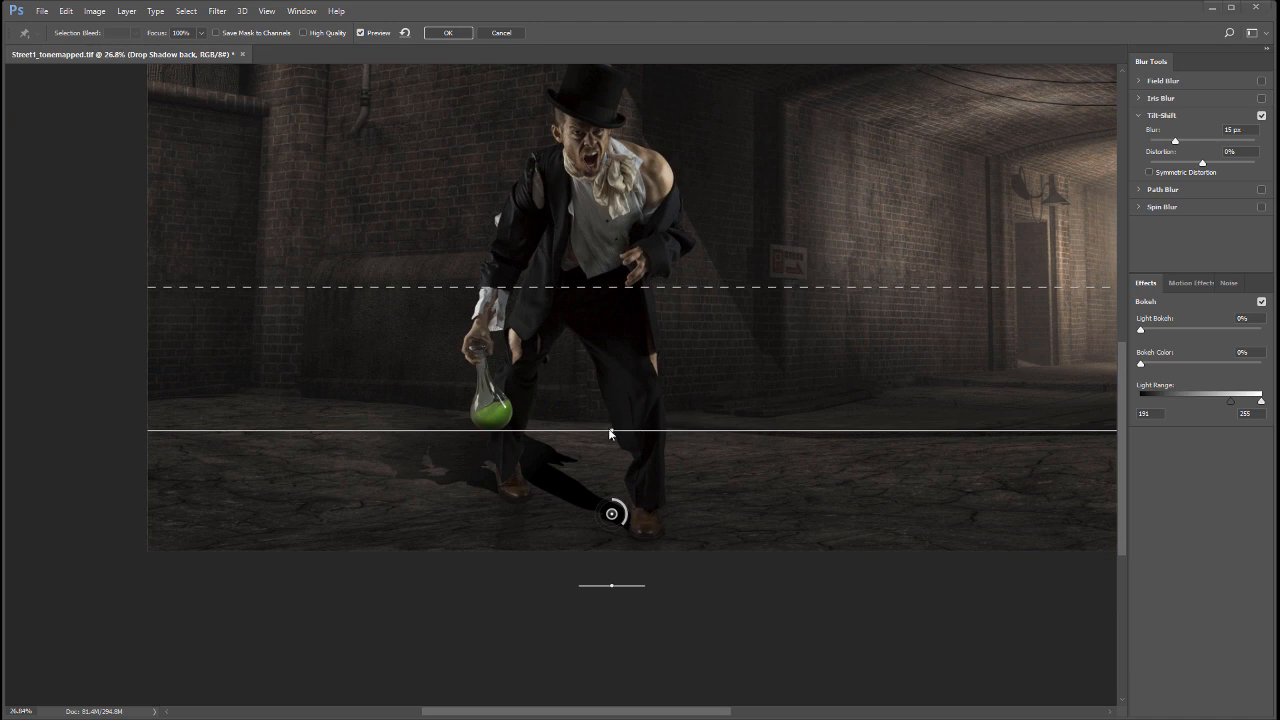
- Tilt the blur lines to rise gently toward the tunnel, increase the blur to over 40 px, and apply the Tilt-Shift
{"action": "left_click_drag", "start_coordinate": [614, 430], "coordinate": [588, 453]}
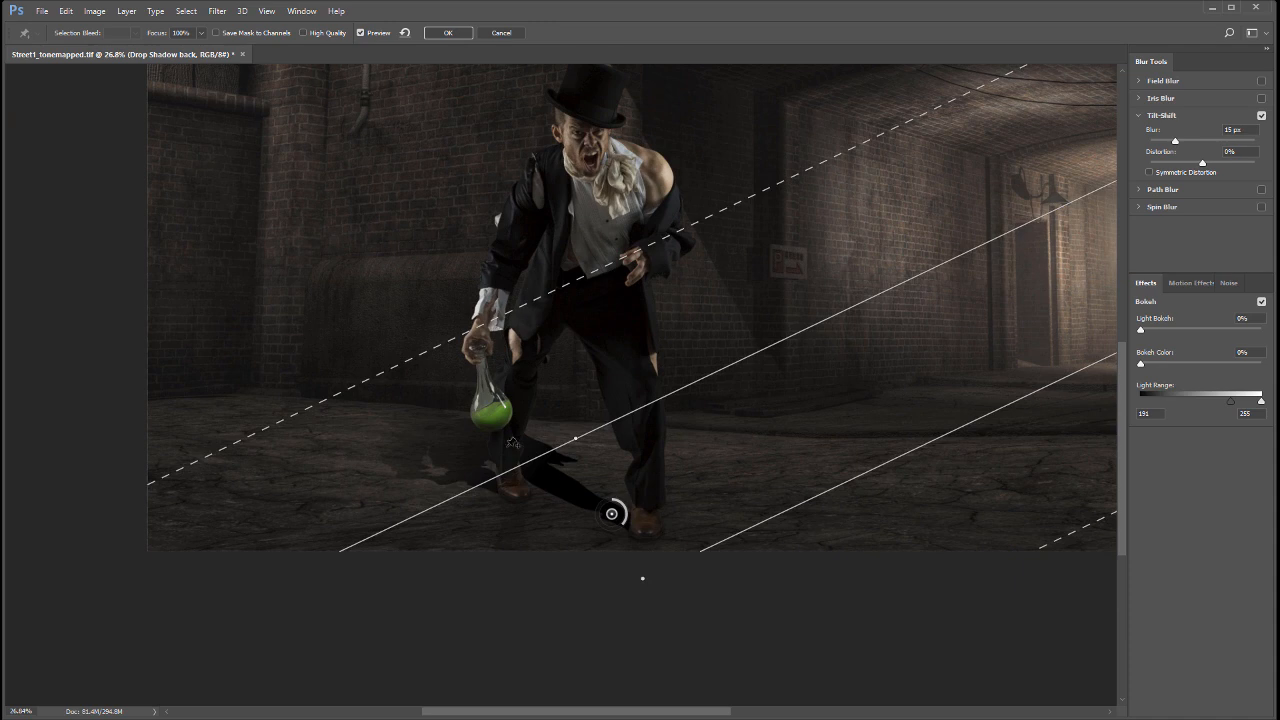
{"action": "left_click_drag", "start_coordinate": [620, 527], "coordinate": [603, 524]}
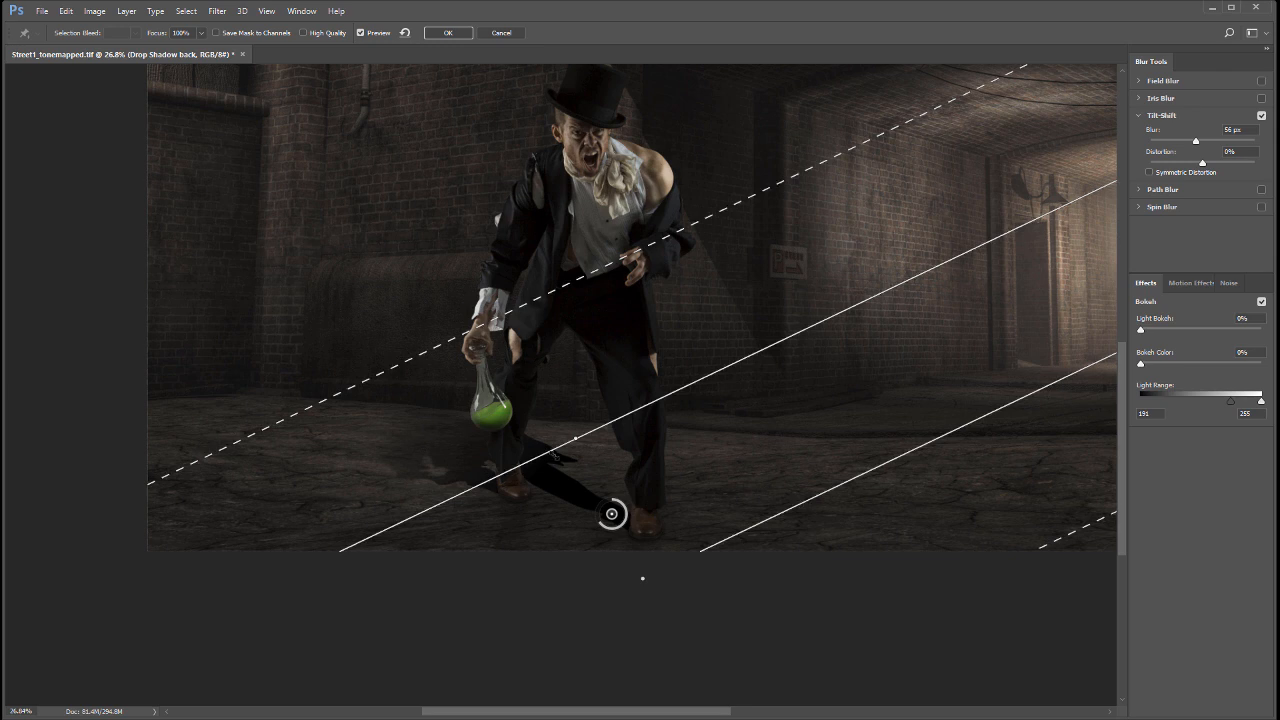
{"action": "left_click_drag", "start_coordinate": [555, 453], "coordinate": [592, 434]}
{"action": "left_click_drag", "start_coordinate": [598, 522], "coordinate": [609, 530]}
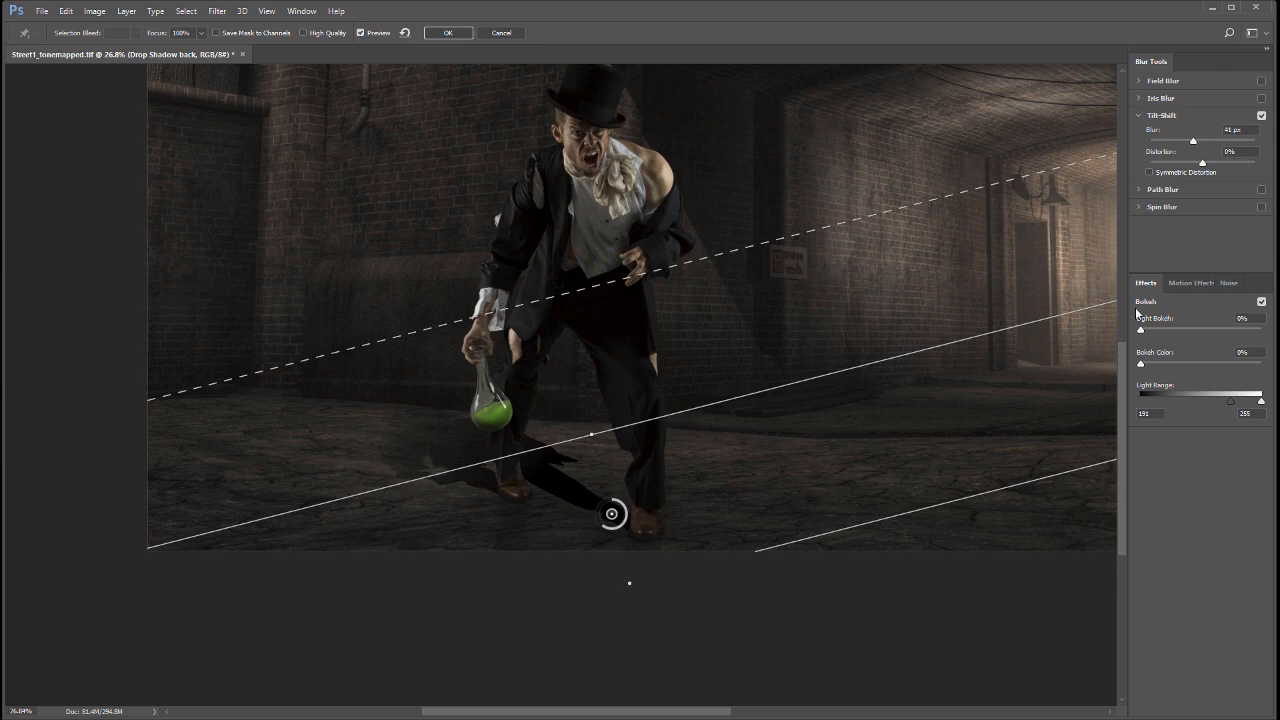
{"action": "left_click", "coordinate": [449, 33]}
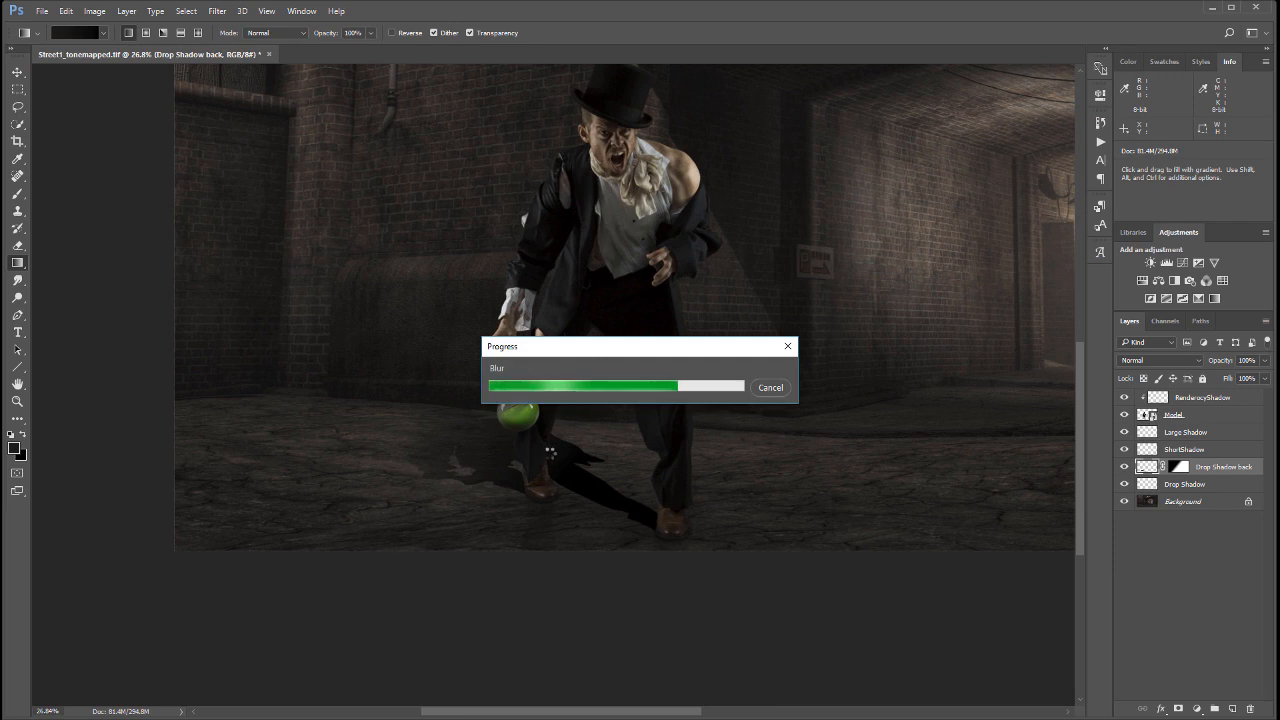
- Set the Drop Shadow back layer's blend mode to Multiply and its opacity to 30%
{"action": "scroll", "coordinate": [527, 445], "scroll_direction": "up", "scroll_amount": 4}
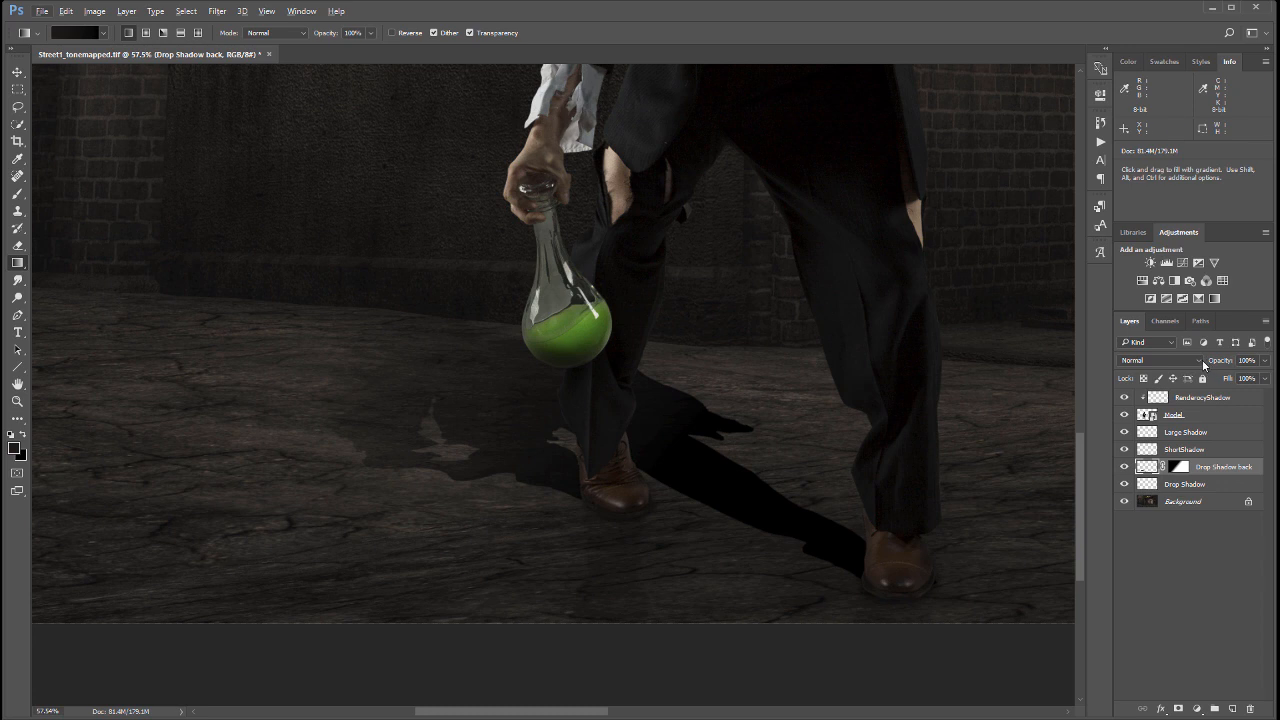
{"action": "left_click", "coordinate": [1200, 360]}
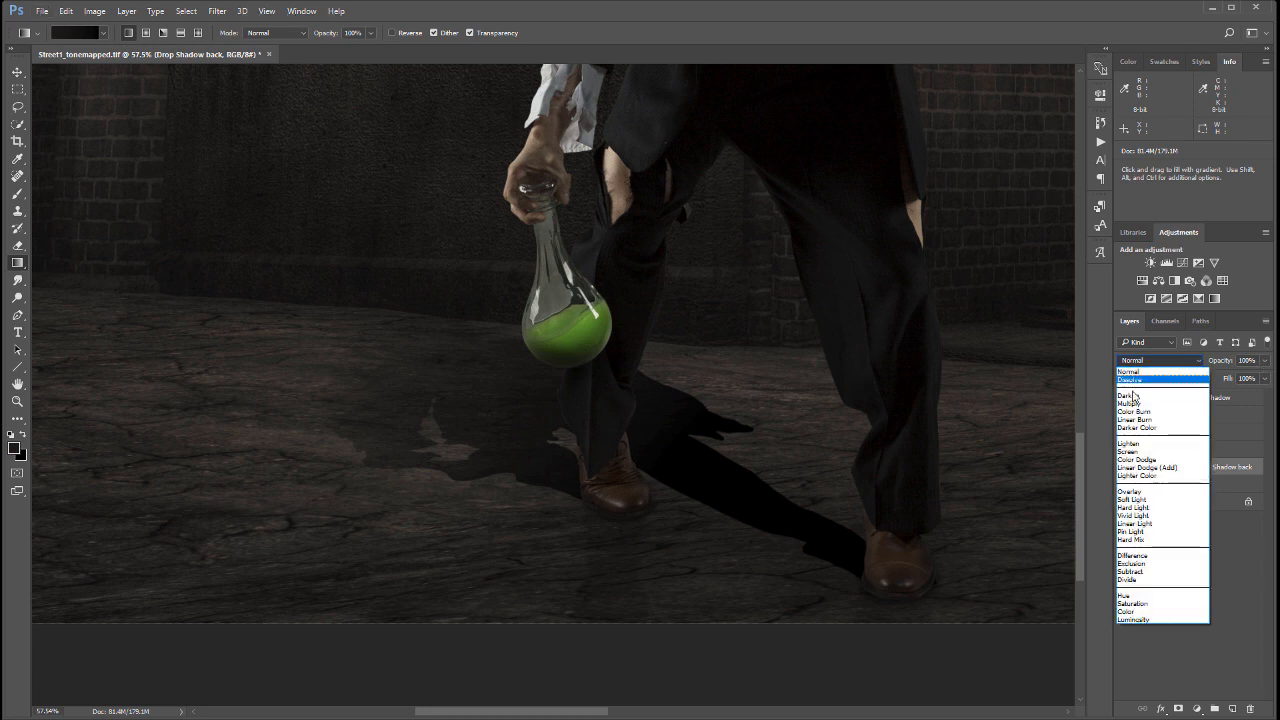
{"action": "left_click", "coordinate": [1138, 404]}
{"action": "left_click", "coordinate": [1266, 360]}
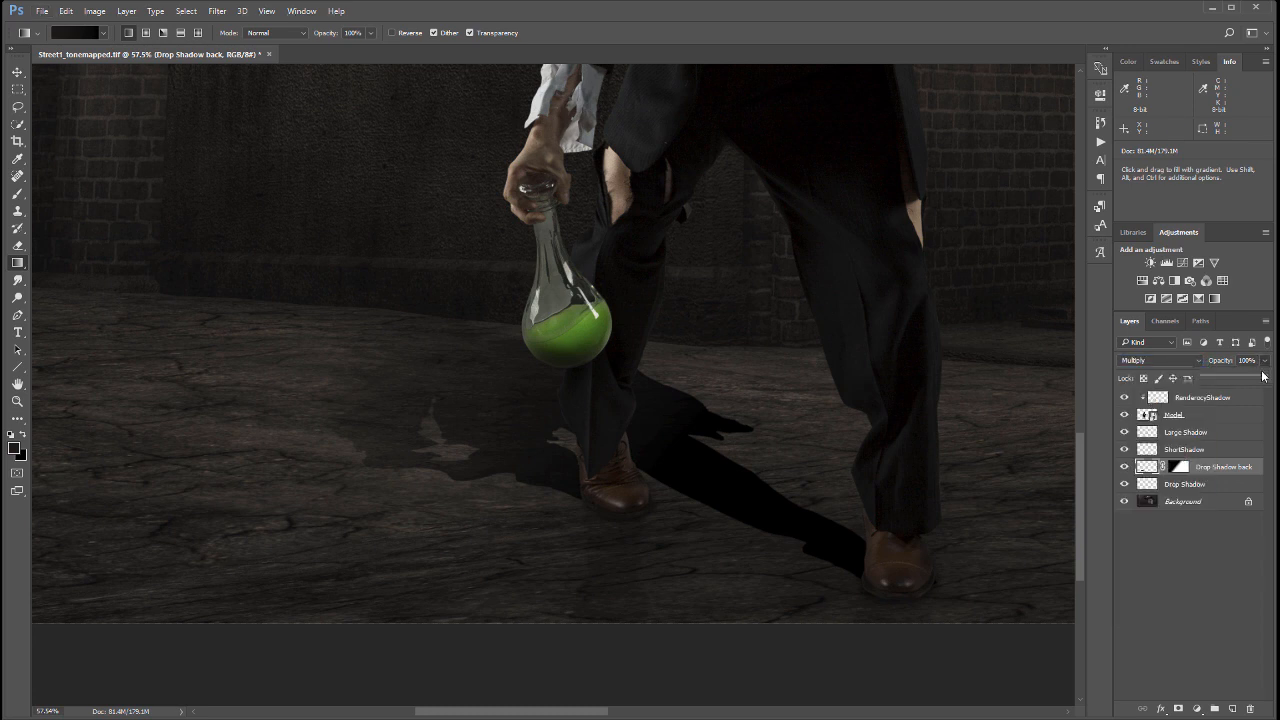
{"action": "left_click_drag", "start_coordinate": [1265, 377], "coordinate": [1222, 378]}
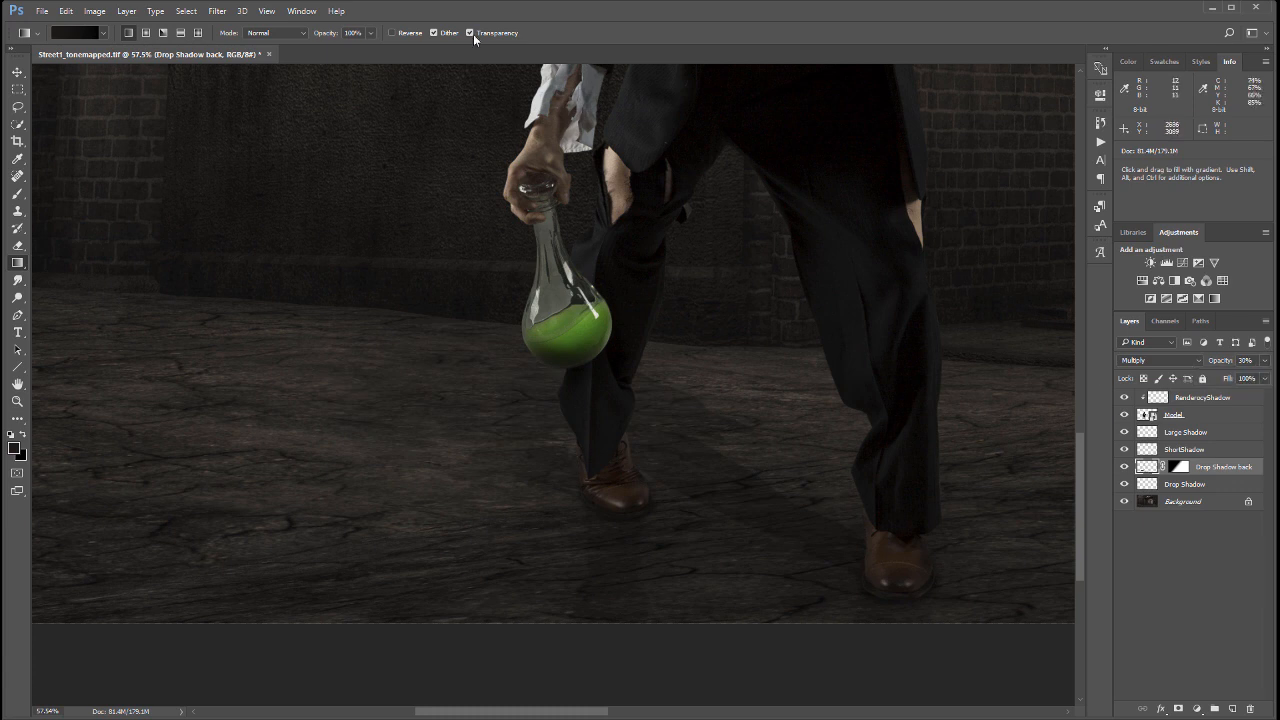
- Apply a Gaussian Blur with a 3.8-pixel radius to the Drop Shadow back layer
{"action": "left_click", "coordinate": [217, 11]}
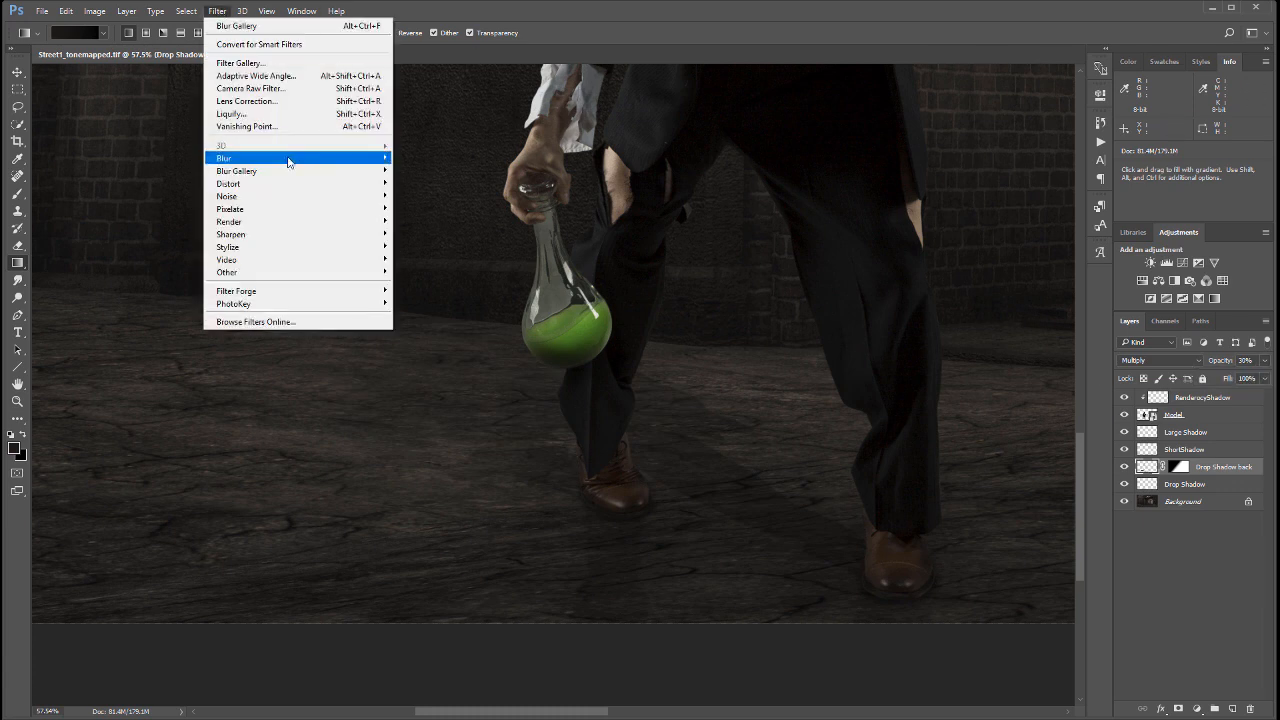
{"action": "mouse_move", "coordinate": [290, 158]}
{"action": "left_click", "coordinate": [428, 208]}
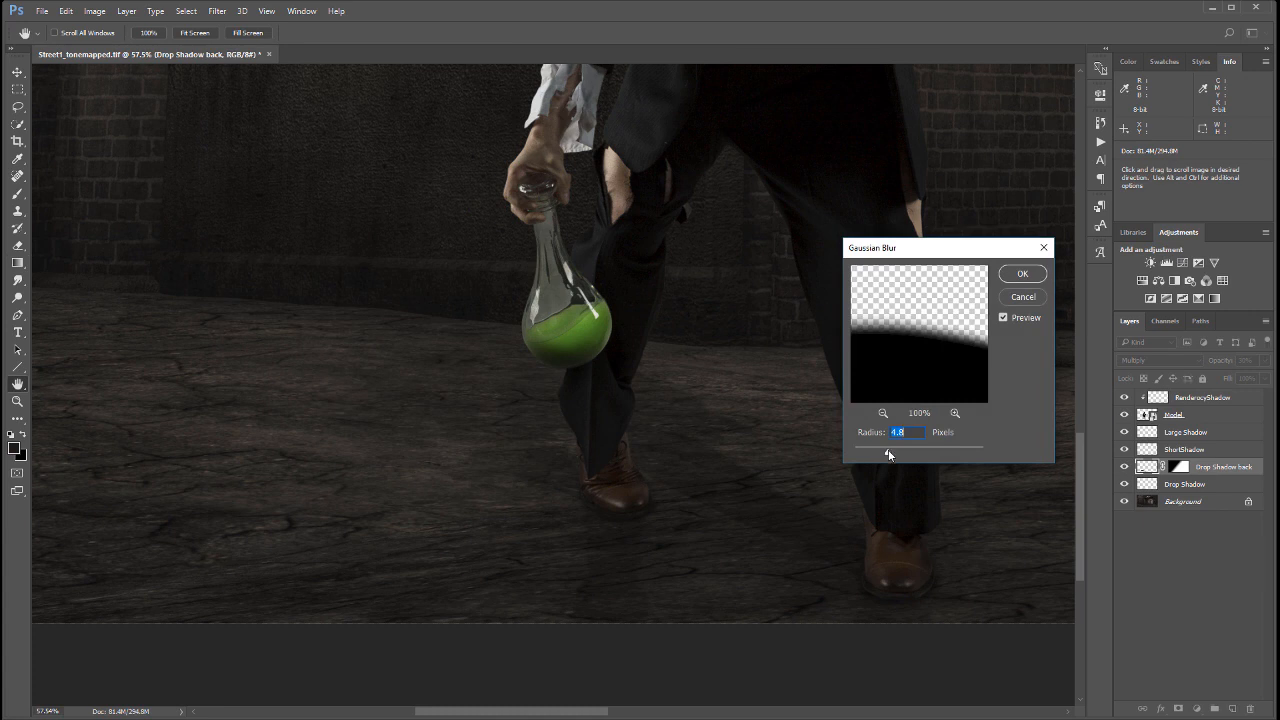
{"action": "left_click_drag", "start_coordinate": [888, 455], "coordinate": [881, 452]}
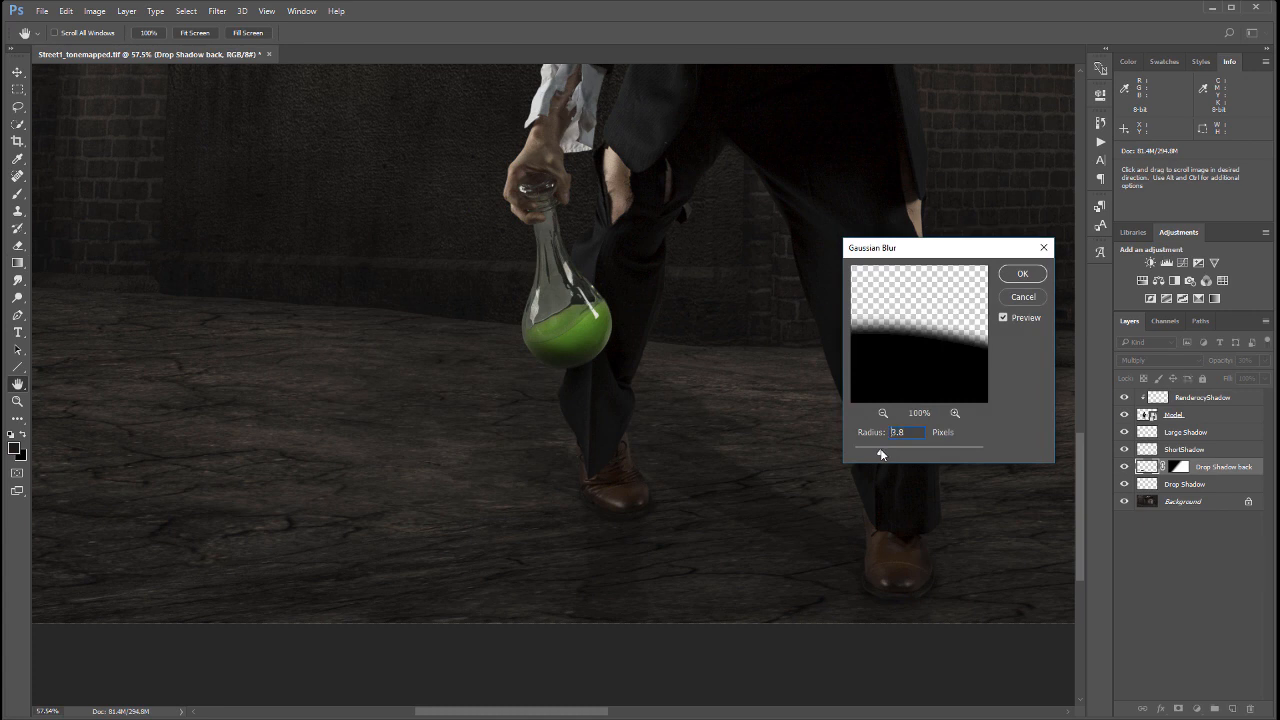
{"action": "left_click", "coordinate": [1022, 274]}
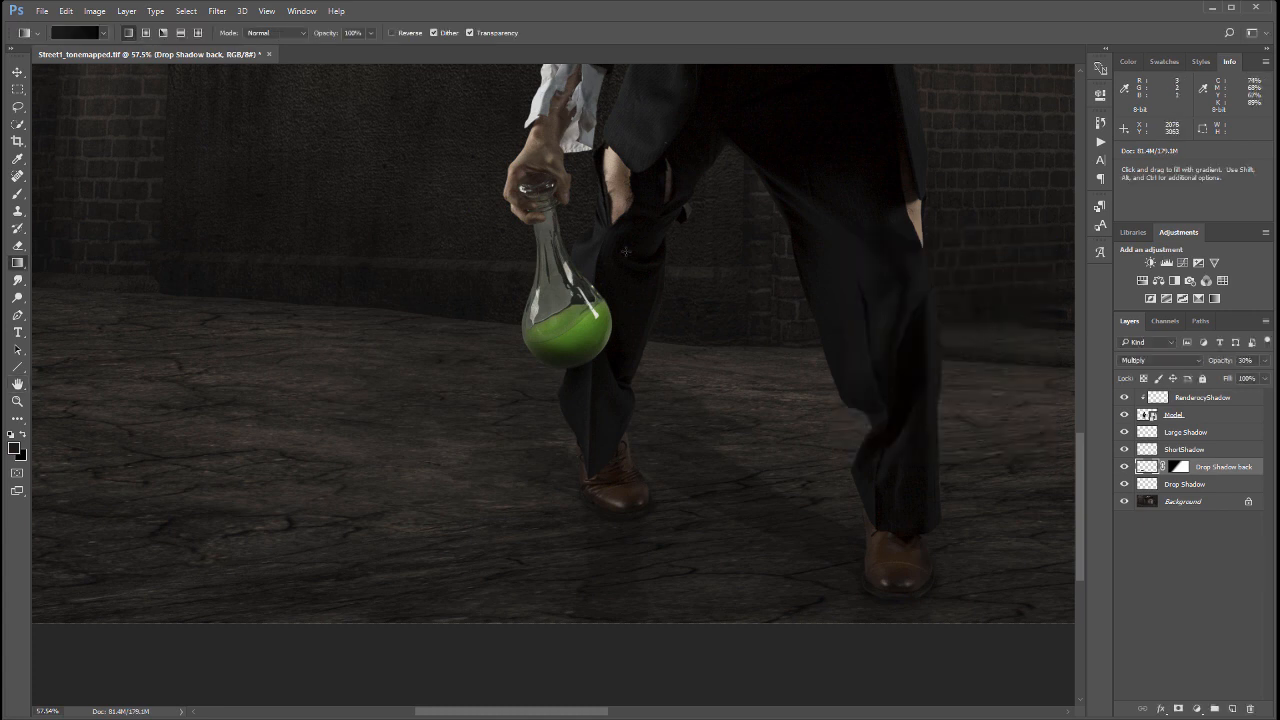
- Raise the Drop Shadow back layer's opacity to 36%, judging the shadow against the whole scene
{"action": "scroll", "coordinate": [650, 310], "scroll_direction": "down", "scroll_amount": 3}
{"action": "scroll", "coordinate": [723, 397], "scroll_direction": "down", "scroll_amount": 2}
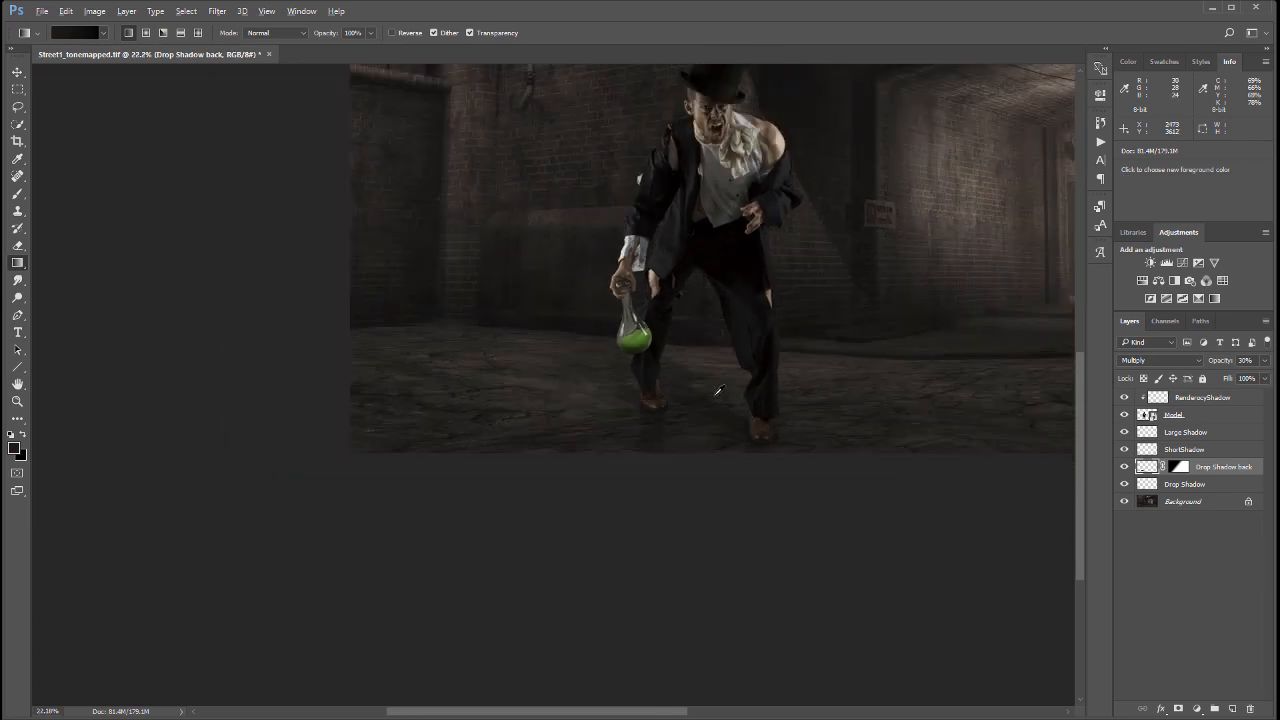
{"action": "scroll", "coordinate": [176, 560], "scroll_direction": "up", "scroll_amount": 2}
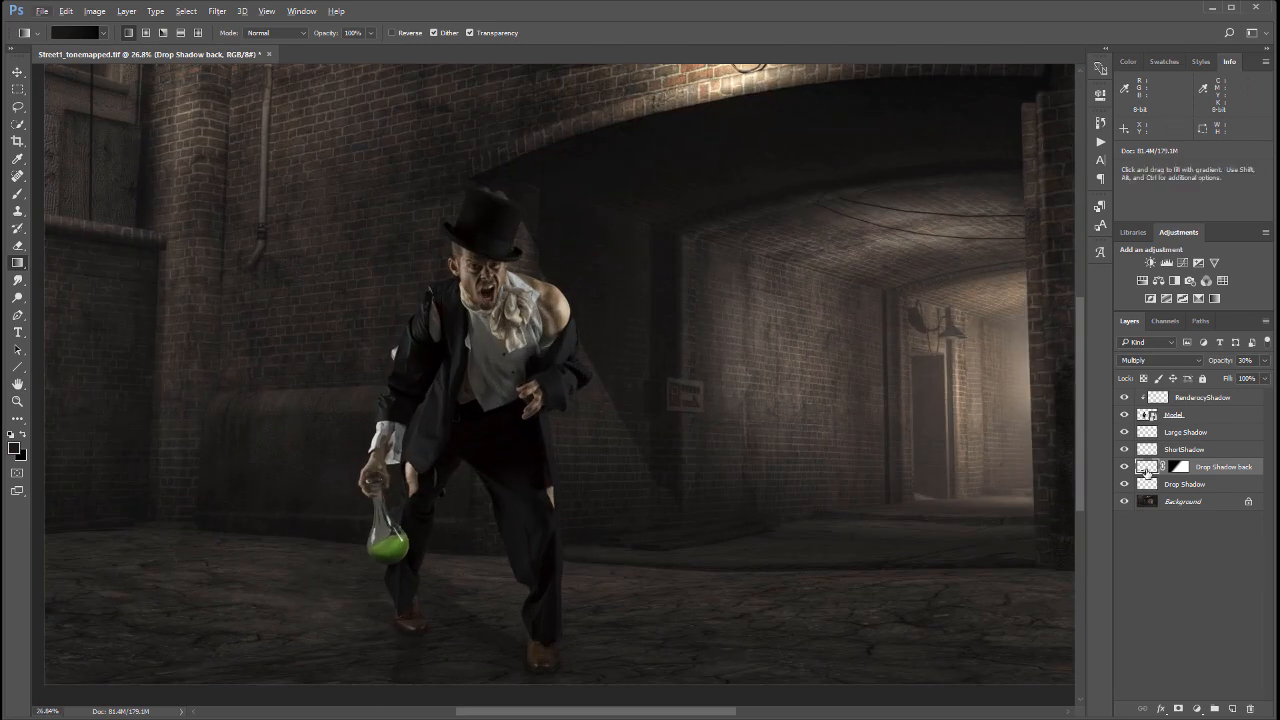
{"action": "left_click", "coordinate": [1264, 360]}
{"action": "mouse_move", "coordinate": [1221, 378]}
{"action": "left_mouse_down"}
{"action": "mouse_move", "coordinate": [1244, 378]}
{"action": "mouse_move", "coordinate": [1226, 378]}
{"action": "left_mouse_up"}
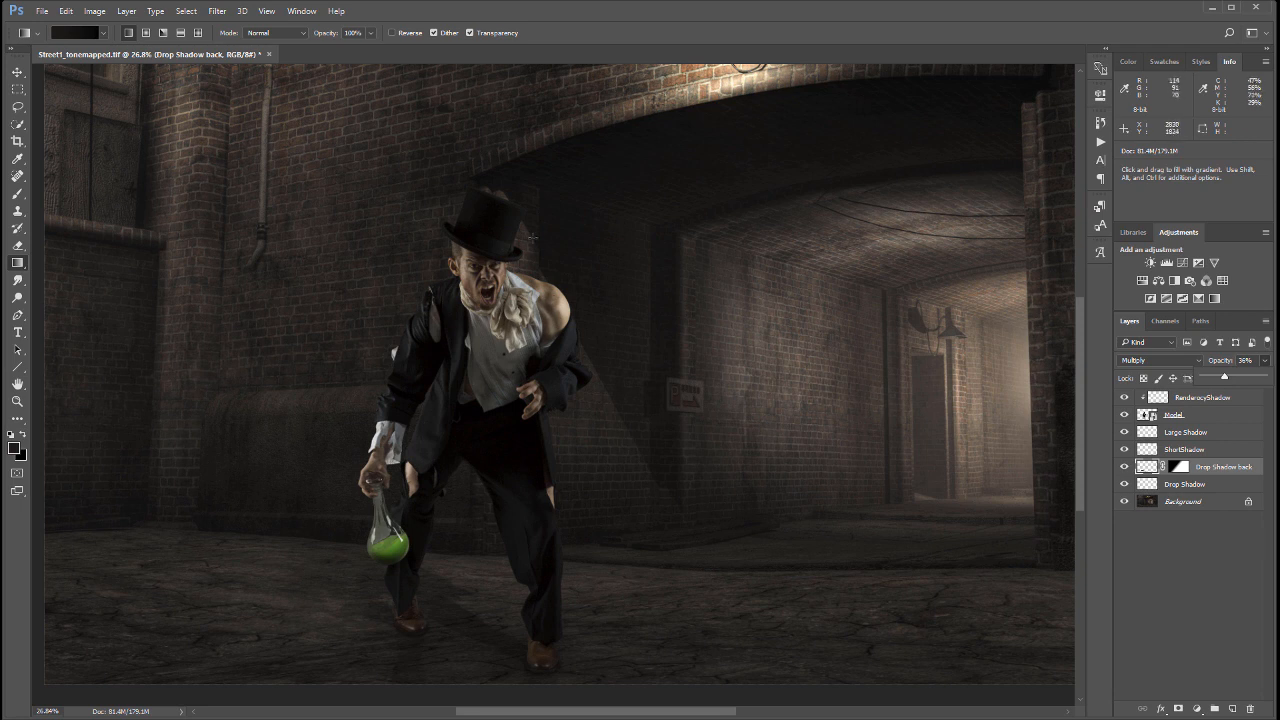
{"action": "left_click", "coordinate": [1097, 350]}
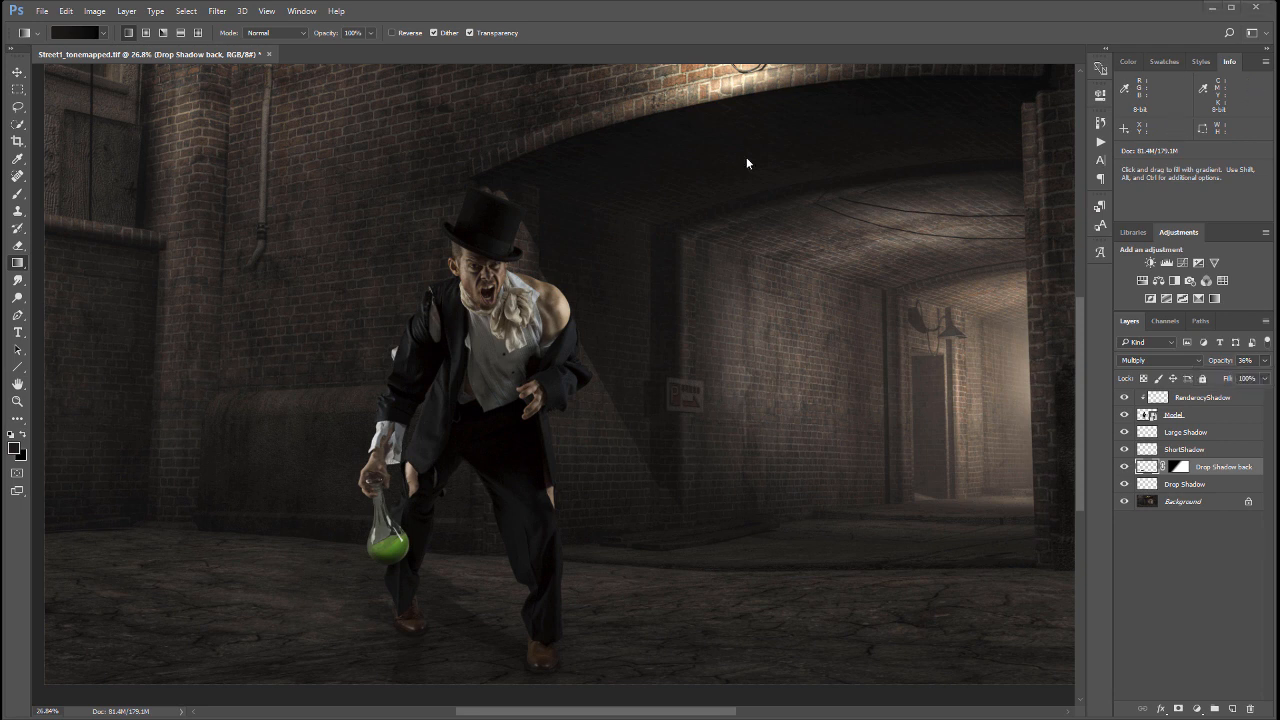